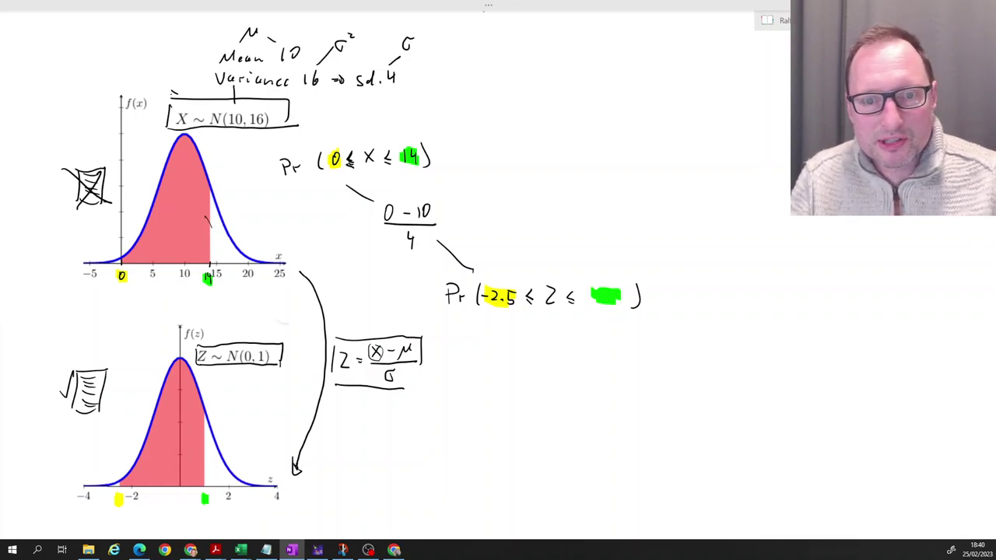
Step: Handwrite a second fraction with "− 10" over "4" beside the existing (0 − 10)/4 fraction, leaving space before the minus sign
{"action": "mouse_move", "coordinate": [504, 204]}
{"action": "left_mouse_down"}
{"action": "mouse_move", "coordinate": [555, 206]}
{"action": "mouse_move", "coordinate": [543, 193]}
{"action": "left_mouse_up"}
{"action": "left_click_drag", "start_coordinate": [550, 188], "coordinate": [552, 198]}
{"action": "mouse_move", "coordinate": [560, 188]}
{"action": "left_mouse_down"}
{"action": "mouse_move", "coordinate": [566, 206]}
{"action": "mouse_move", "coordinate": [537, 229]}
{"action": "left_mouse_up"}
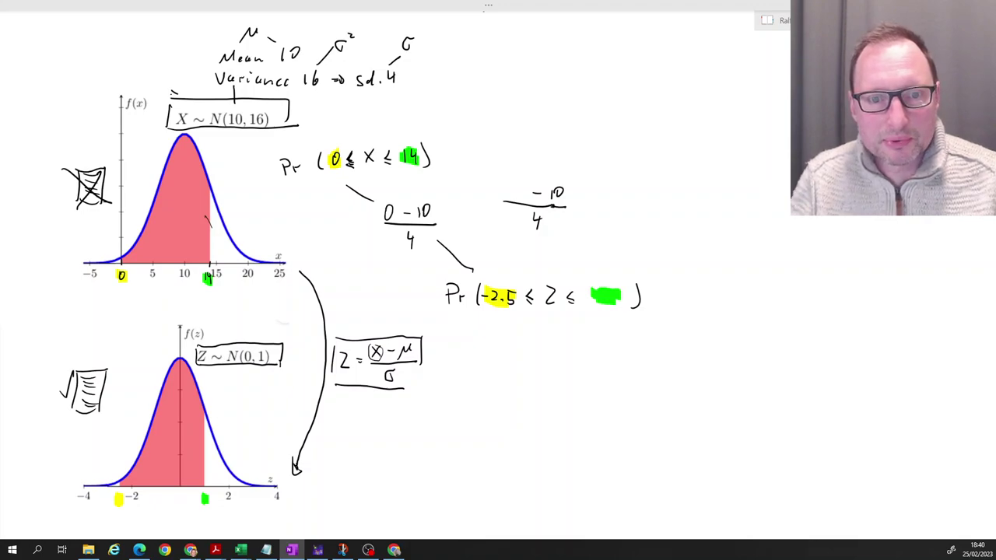
Step: Highlight in turquoise the mean μ = 10, the standard deviation σ = 4, and the matching 10 and 4 in both fractions
{"action": "left_click", "coordinate": [492, 9]}
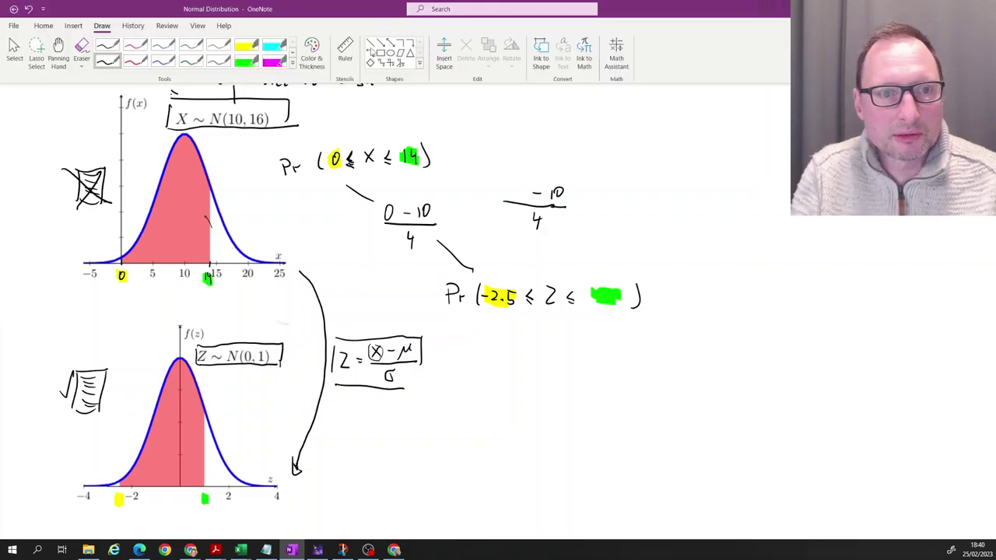
{"action": "left_click", "coordinate": [265, 53]}
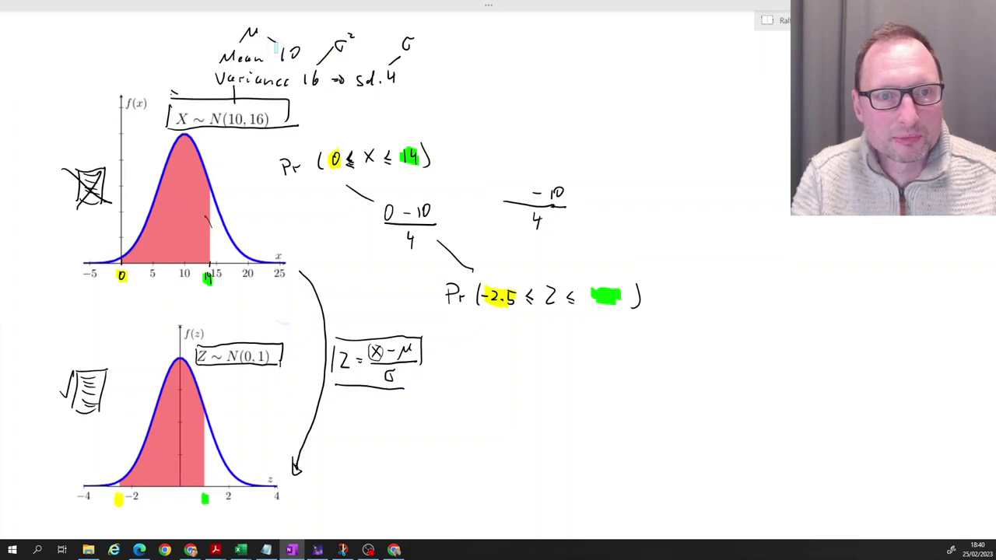
{"action": "left_click_drag", "start_coordinate": [407, 37], "coordinate": [389, 86]}
{"action": "left_click_drag", "start_coordinate": [245, 28], "coordinate": [300, 57]}
{"action": "mouse_move", "coordinate": [415, 210]}
{"action": "left_mouse_down"}
{"action": "mouse_move", "coordinate": [433, 209]}
{"action": "mouse_move", "coordinate": [407, 247]}
{"action": "left_mouse_up"}
{"action": "mouse_move", "coordinate": [551, 190]}
{"action": "left_mouse_down"}
{"action": "mouse_move", "coordinate": [562, 195]}
{"action": "mouse_move", "coordinate": [535, 229]}
{"action": "left_mouse_up"}
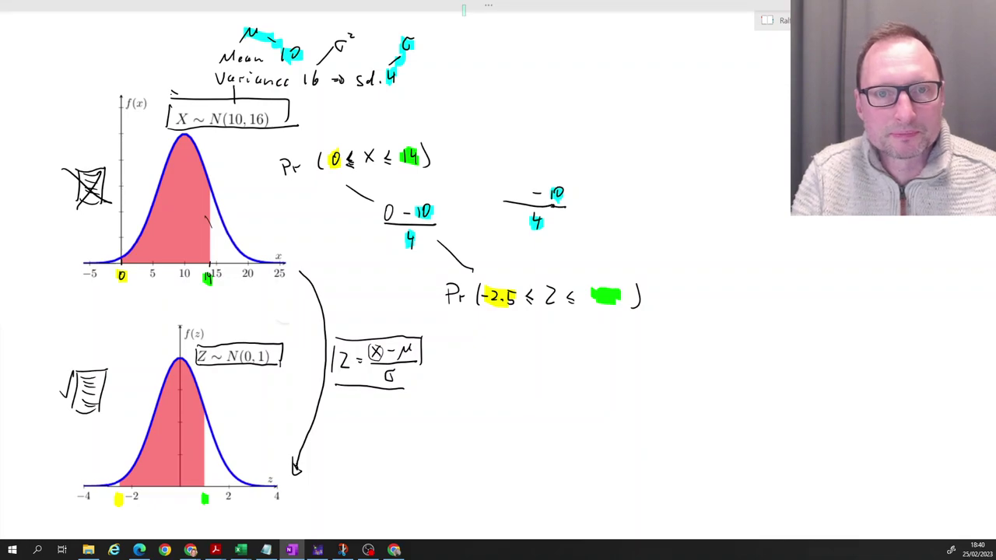
Step: With the black pen, write 14 into the second fraction's numerator and 1 as the upper bound for Z
{"action": "left_click", "coordinate": [489, 5]}
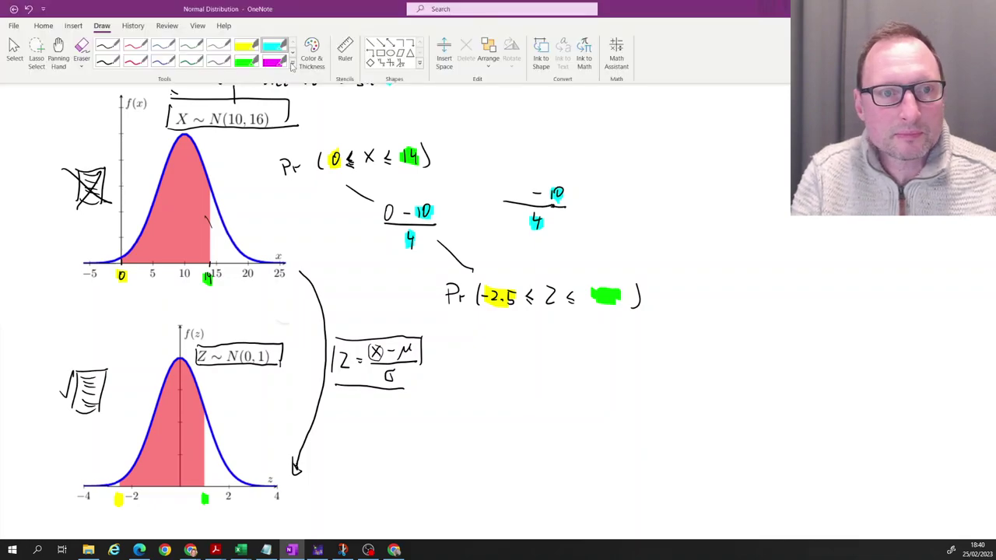
{"action": "left_click", "coordinate": [109, 63]}
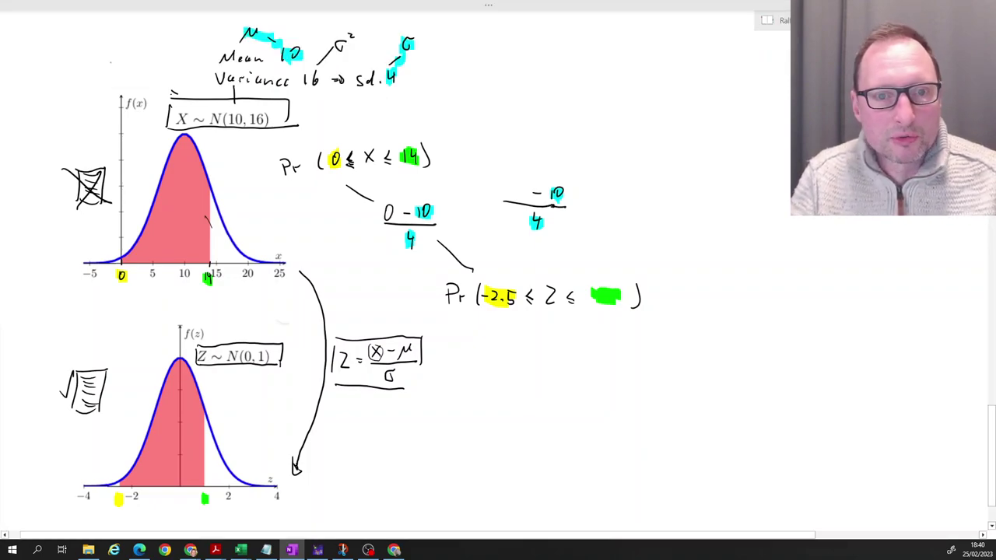
{"action": "mouse_move", "coordinate": [514, 184]}
{"action": "left_mouse_down"}
{"action": "mouse_move", "coordinate": [514, 197]}
{"action": "mouse_move", "coordinate": [527, 194]}
{"action": "left_mouse_up"}
{"action": "left_click_drag", "start_coordinate": [523, 187], "coordinate": [523, 198]}
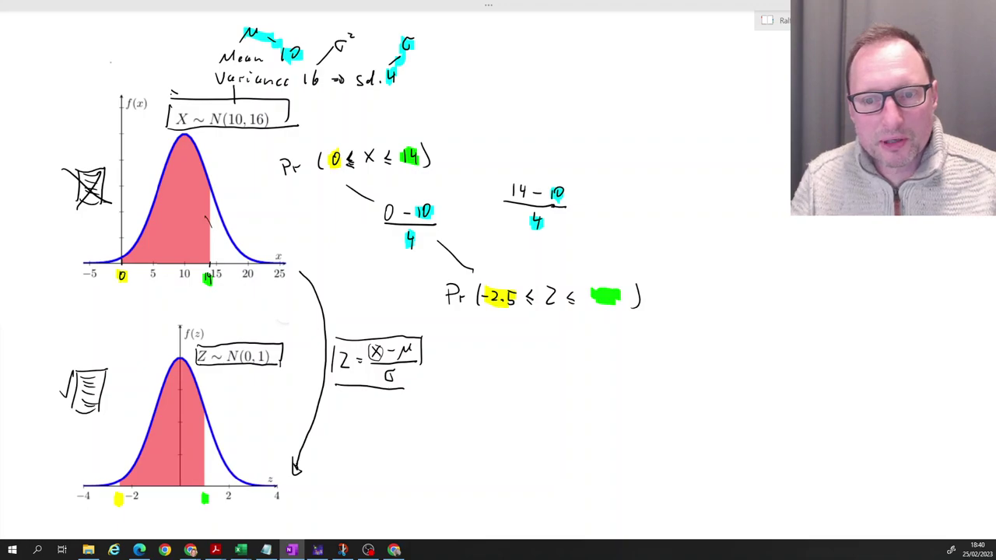
{"action": "left_click_drag", "start_coordinate": [608, 289], "coordinate": [608, 301]}
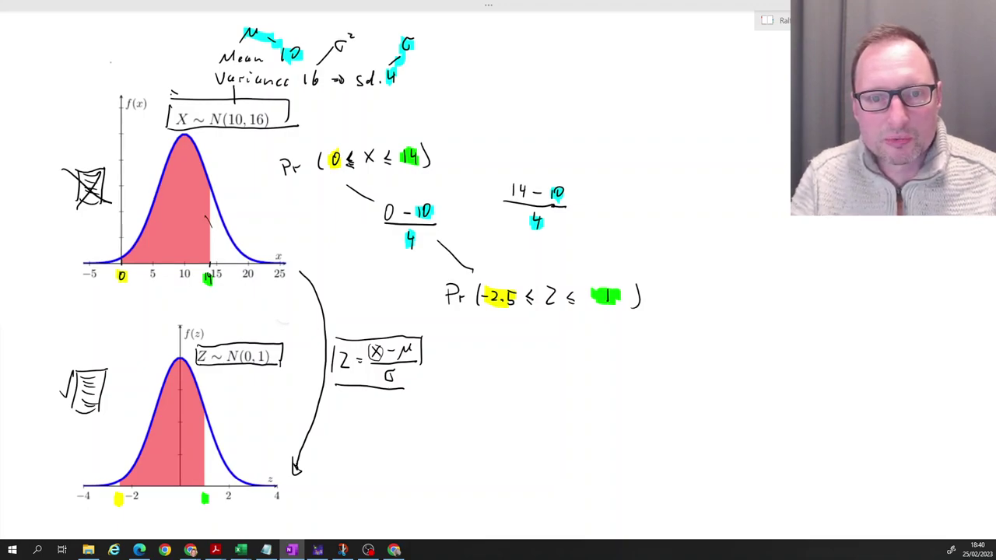
Step: Draw lines linking 14 through its fraction to 1, and connect both probability statements with a curve and a circled equals sign
{"action": "left_click_drag", "start_coordinate": [459, 176], "coordinate": [488, 187]}
{"action": "left_click_drag", "start_coordinate": [567, 226], "coordinate": [586, 270]}
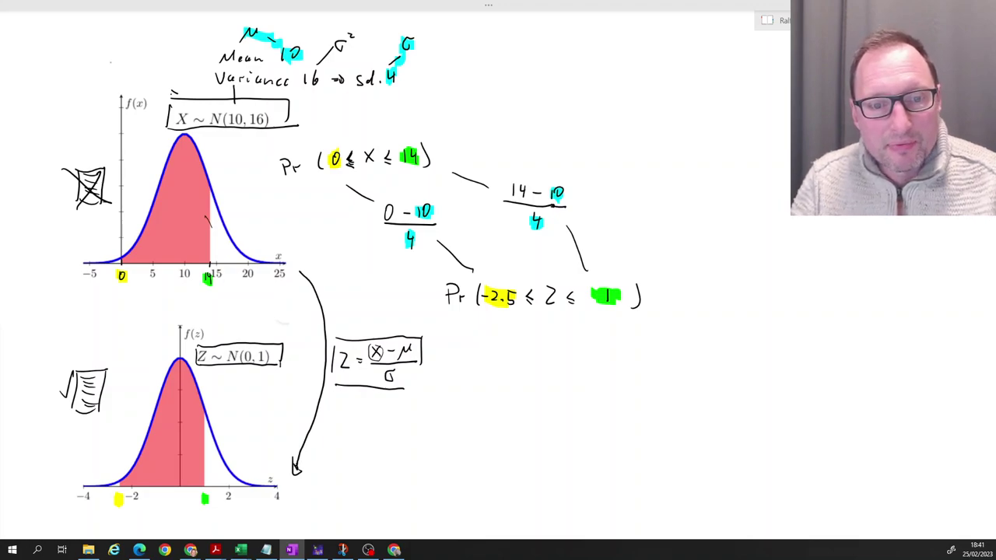
{"action": "mouse_move", "coordinate": [404, 292]}
{"action": "left_mouse_down"}
{"action": "mouse_move", "coordinate": [419, 298]}
{"action": "mouse_move", "coordinate": [409, 283]}
{"action": "left_mouse_up"}
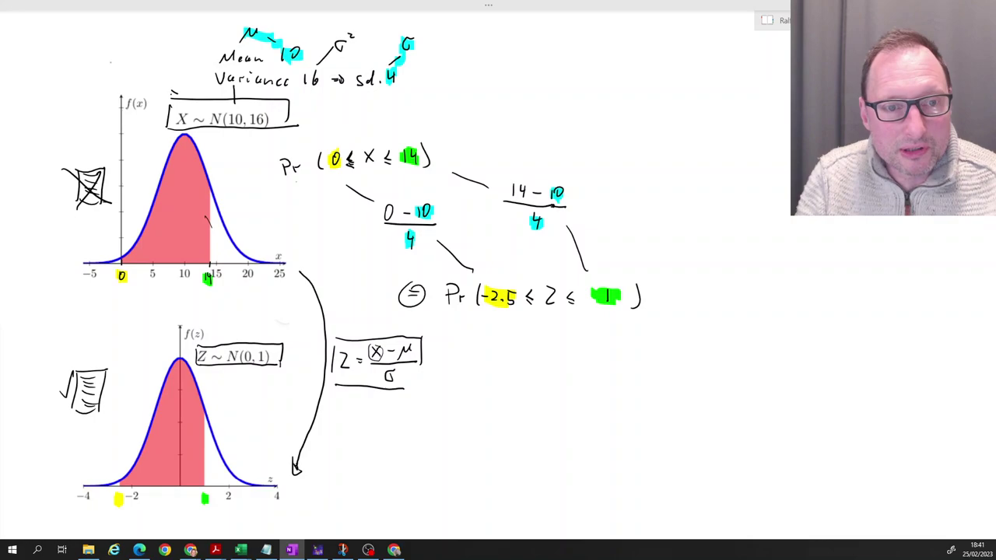
{"action": "mouse_move", "coordinate": [295, 181]}
{"action": "left_mouse_down"}
{"action": "mouse_move", "coordinate": [304, 228]}
{"action": "mouse_move", "coordinate": [345, 283]}
{"action": "mouse_move", "coordinate": [392, 298]}
{"action": "left_mouse_up"}
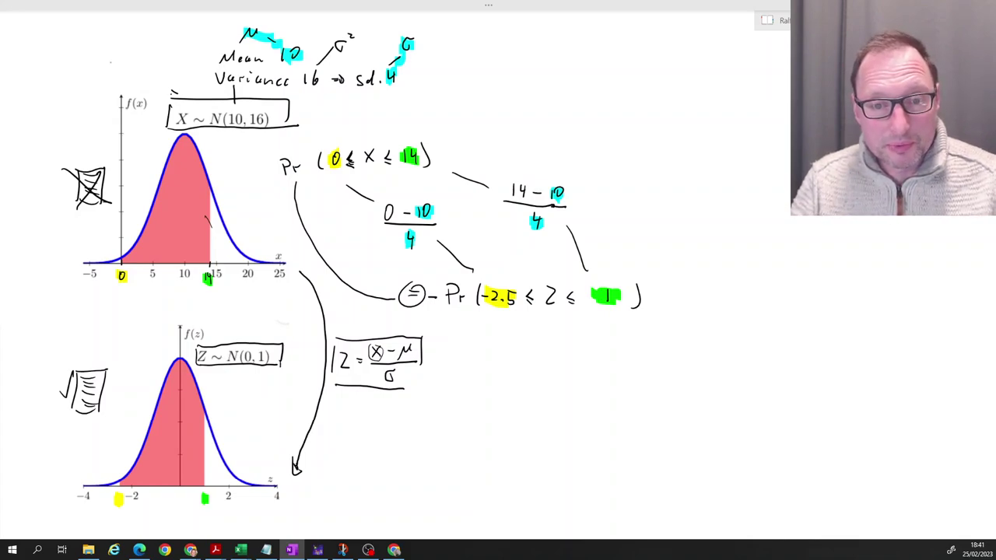
Step: Write "= Pr(Z ≤ 1) − Pr(Z ≤ −2.5)" below the Z probability, outlining the area below 1 and shading the tail below −2.5
{"action": "left_click_drag", "start_coordinate": [458, 341], "coordinate": [467, 347]}
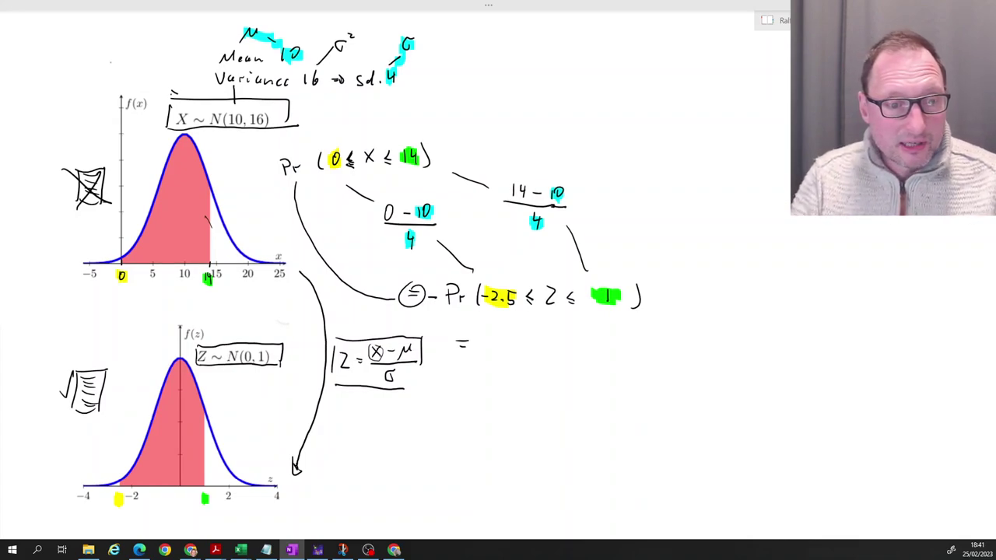
{"action": "mouse_move", "coordinate": [206, 412]}
{"action": "left_mouse_down"}
{"action": "mouse_move", "coordinate": [204, 485]}
{"action": "mouse_move", "coordinate": [95, 485]}
{"action": "mouse_move", "coordinate": [131, 467]}
{"action": "mouse_move", "coordinate": [172, 363]}
{"action": "mouse_move", "coordinate": [190, 361]}
{"action": "mouse_move", "coordinate": [210, 413]}
{"action": "left_mouse_up"}
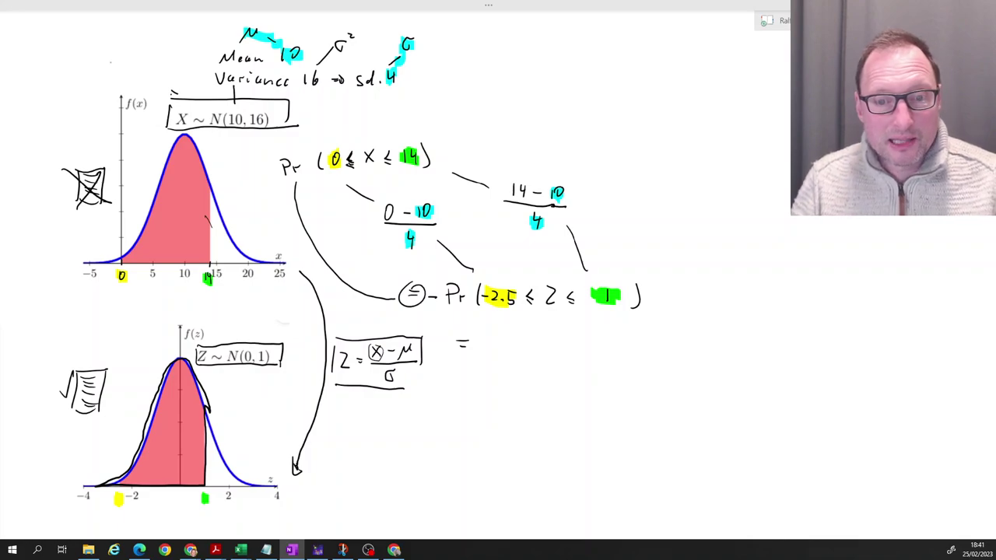
{"action": "mouse_move", "coordinate": [485, 339]}
{"action": "left_mouse_down"}
{"action": "mouse_move", "coordinate": [486, 357]}
{"action": "mouse_move", "coordinate": [507, 343]}
{"action": "mouse_move", "coordinate": [512, 356]}
{"action": "mouse_move", "coordinate": [542, 355]}
{"action": "left_mouse_up"}
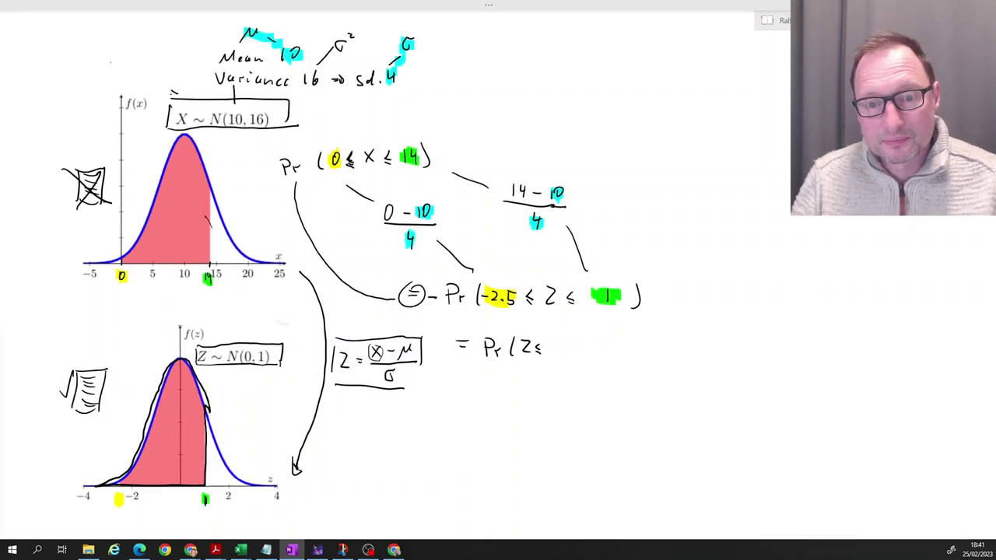
{"action": "mouse_move", "coordinate": [551, 340]}
{"action": "left_mouse_down"}
{"action": "mouse_move", "coordinate": [559, 356]}
{"action": "mouse_move", "coordinate": [586, 349]}
{"action": "mouse_move", "coordinate": [600, 357]}
{"action": "mouse_move", "coordinate": [616, 346]}
{"action": "mouse_move", "coordinate": [623, 356]}
{"action": "mouse_move", "coordinate": [634, 347]}
{"action": "mouse_move", "coordinate": [687, 356]}
{"action": "left_mouse_up"}
{"action": "left_click", "coordinate": [684, 356]}
{"action": "left_click_drag", "start_coordinate": [689, 343], "coordinate": [701, 360]}
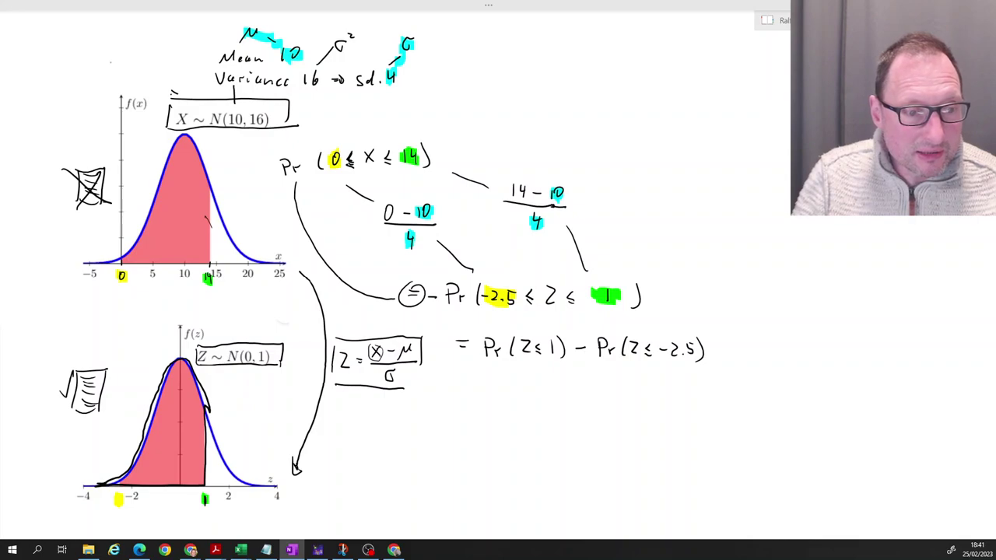
{"action": "left_click_drag", "start_coordinate": [103, 487], "coordinate": [122, 486]}
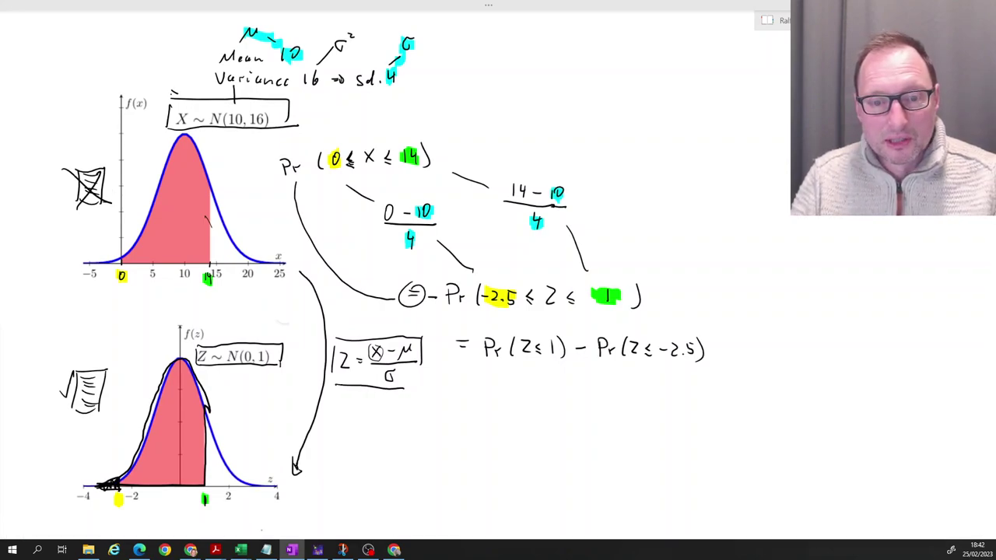
Step: Write "= 0.8413 − 0.0062" beneath the difference of the two Z probabilities
{"action": "left_click_drag", "start_coordinate": [459, 386], "coordinate": [469, 387]}
{"action": "left_click_drag", "start_coordinate": [459, 393], "coordinate": [470, 393]}
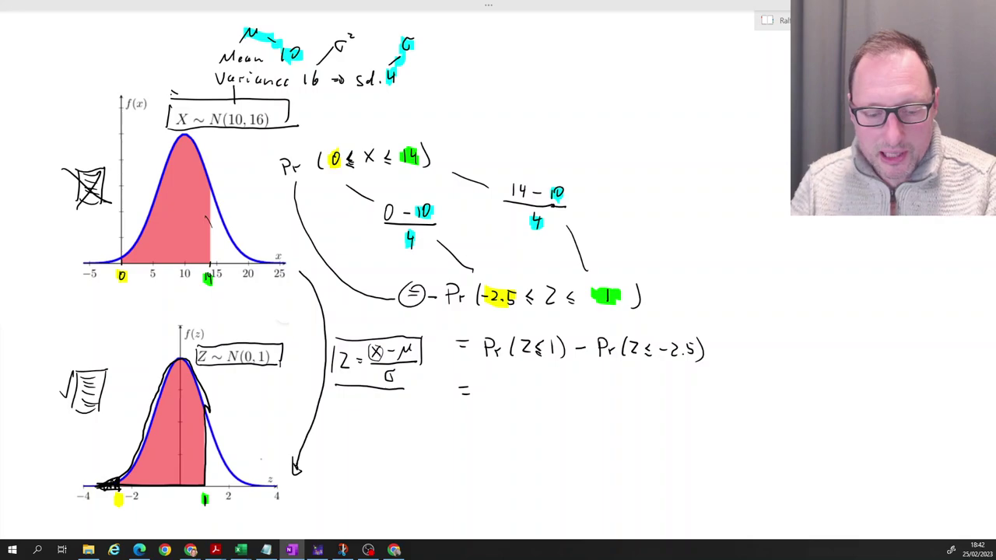
{"action": "mouse_move", "coordinate": [490, 383]}
{"action": "left_mouse_down"}
{"action": "mouse_move", "coordinate": [485, 399]}
{"action": "mouse_move", "coordinate": [491, 384]}
{"action": "mouse_move", "coordinate": [510, 399]}
{"action": "mouse_move", "coordinate": [515, 384]}
{"action": "mouse_move", "coordinate": [525, 399]}
{"action": "mouse_move", "coordinate": [585, 394]}
{"action": "left_mouse_up"}
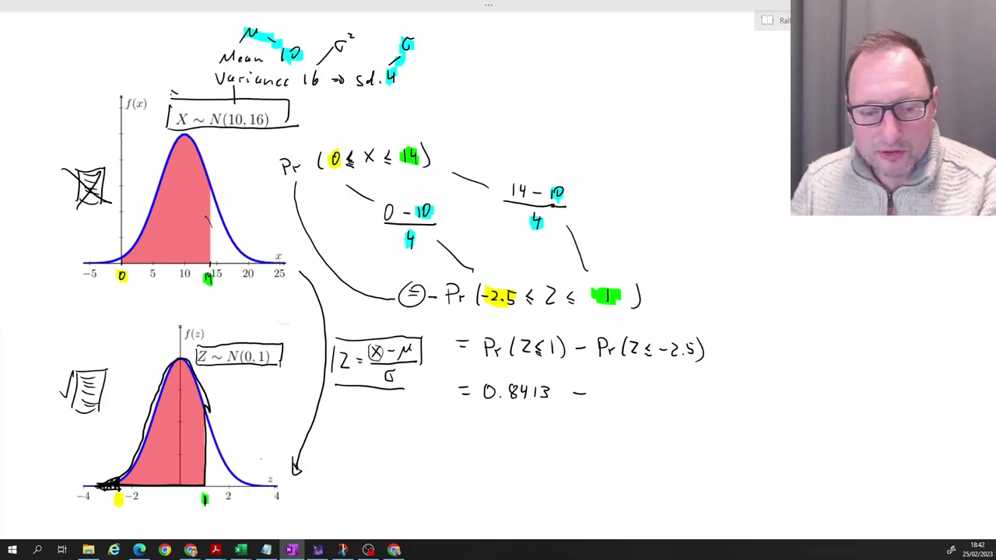
{"action": "mouse_move", "coordinate": [613, 385]}
{"action": "left_mouse_down"}
{"action": "mouse_move", "coordinate": [624, 397]}
{"action": "mouse_move", "coordinate": [640, 386]}
{"action": "mouse_move", "coordinate": [669, 399]}
{"action": "left_mouse_up"}
Step: Write the final answer "= 0.8351" beneath the subtraction, correcting its last digits
{"action": "mouse_move", "coordinate": [464, 427]}
{"action": "left_mouse_down"}
{"action": "mouse_move", "coordinate": [522, 421]}
{"action": "mouse_move", "coordinate": [550, 435]}
{"action": "left_mouse_up"}
{"action": "left_click", "coordinate": [506, 434]}
{"action": "left_click_drag", "start_coordinate": [552, 421], "coordinate": [559, 420]}
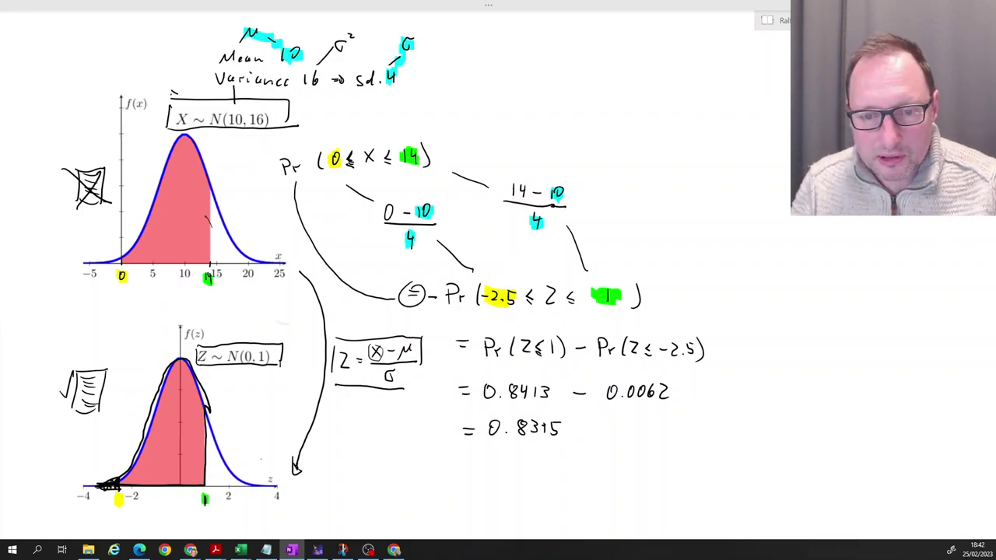
{"action": "mouse_move", "coordinate": [544, 425]}
{"action": "left_mouse_down"}
{"action": "mouse_move", "coordinate": [544, 435]}
{"action": "mouse_move", "coordinate": [565, 436]}
{"action": "left_mouse_up"}
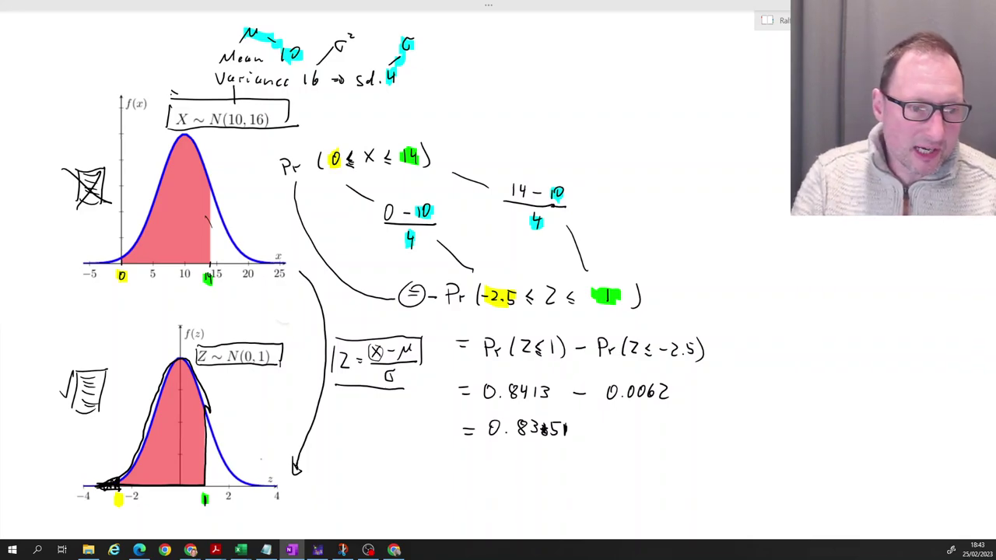
Step: Label the Z curve's red area 0.8351 and its shaded tail 0.0062, with a pointer line to the tail
{"action": "left_click_drag", "start_coordinate": [157, 447], "coordinate": [169, 449]}
{"action": "left_click", "coordinate": [163, 454]}
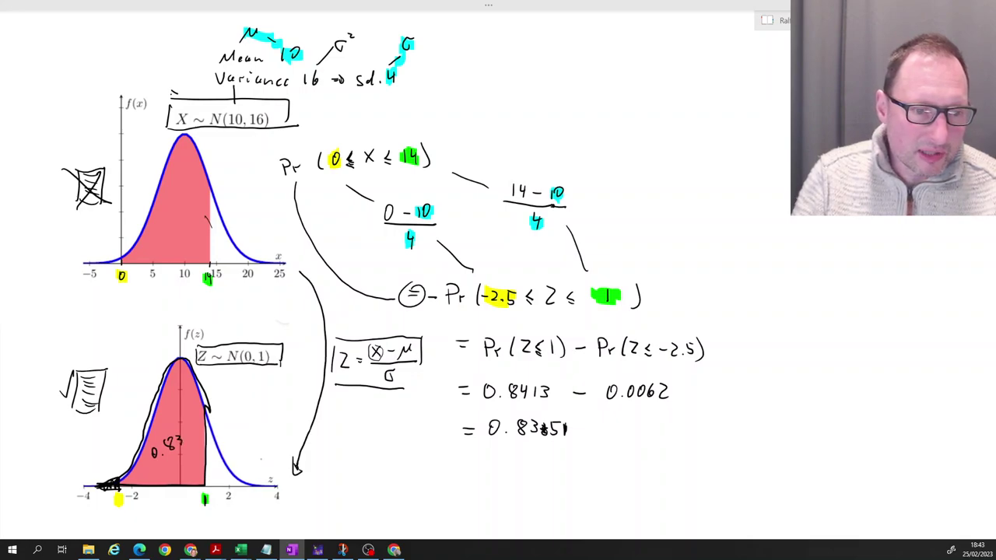
{"action": "mouse_move", "coordinate": [191, 432]}
{"action": "left_mouse_down"}
{"action": "mouse_move", "coordinate": [185, 442]}
{"action": "mouse_move", "coordinate": [195, 438]}
{"action": "left_mouse_up"}
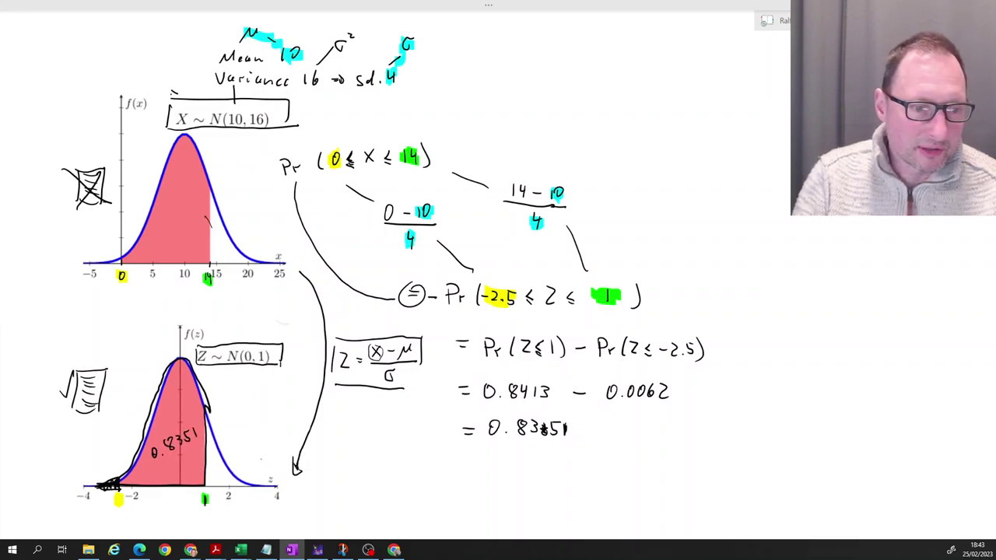
{"action": "left_click_drag", "start_coordinate": [104, 470], "coordinate": [117, 487]}
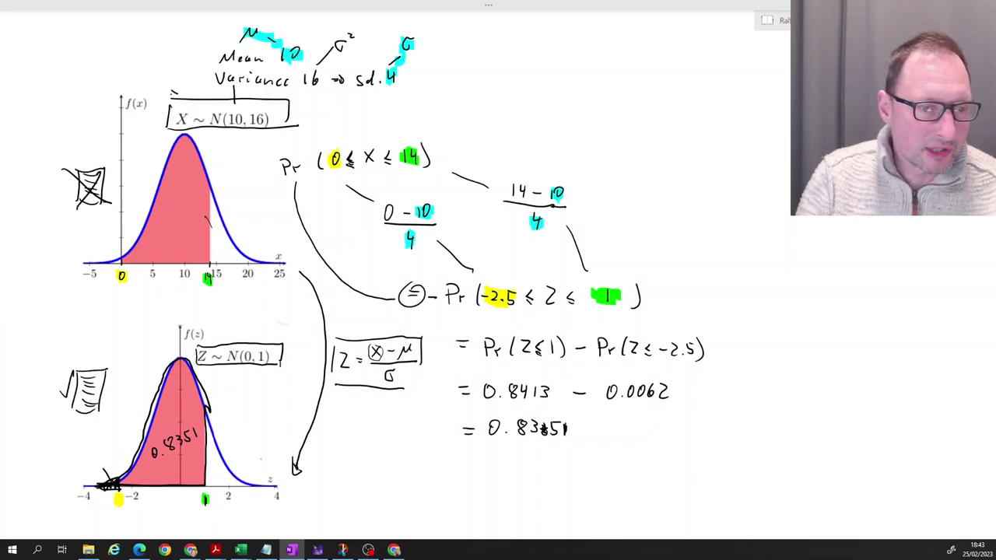
{"action": "left_click_drag", "start_coordinate": [87, 445], "coordinate": [129, 449]}
{"action": "left_click", "coordinate": [92, 453]}
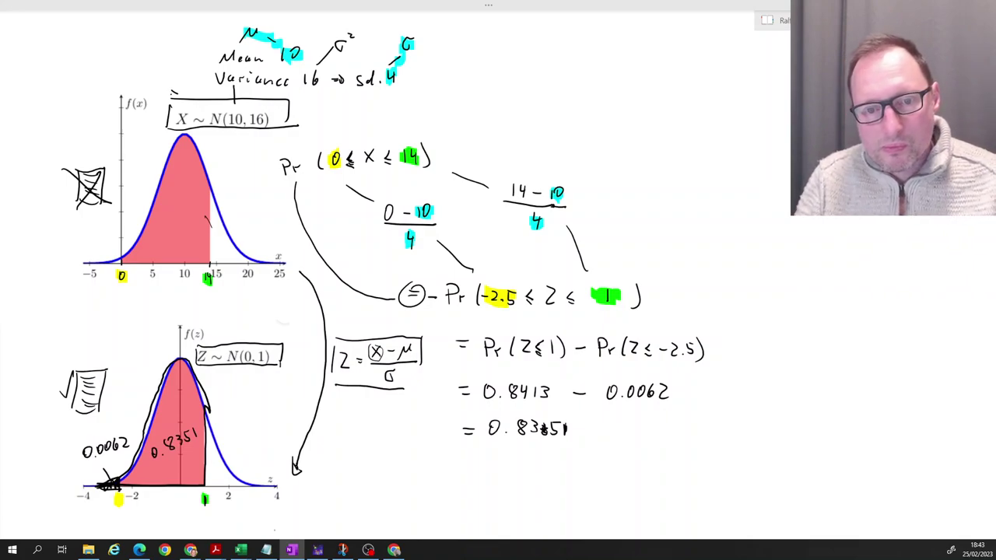
Step: Circle the Z bounds −2.5 and 1, and draw a box around the (14 − 10)/4 fraction
{"action": "mouse_move", "coordinate": [484, 282]}
{"action": "left_mouse_down"}
{"action": "mouse_move", "coordinate": [477, 308]}
{"action": "mouse_move", "coordinate": [504, 315]}
{"action": "mouse_move", "coordinate": [516, 297]}
{"action": "mouse_move", "coordinate": [484, 281]}
{"action": "left_mouse_up"}
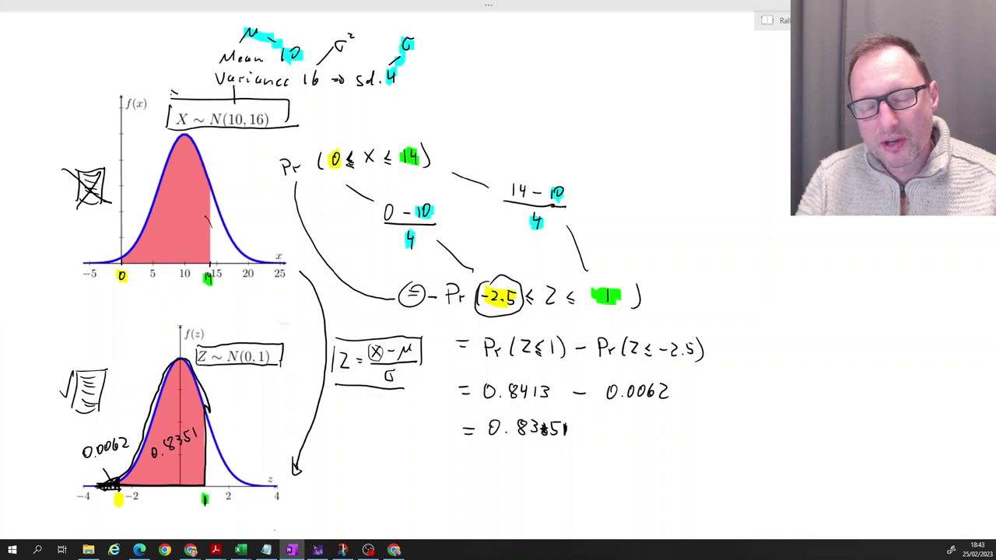
{"action": "mouse_move", "coordinate": [602, 285]}
{"action": "left_mouse_down"}
{"action": "mouse_move", "coordinate": [596, 310]}
{"action": "mouse_move", "coordinate": [619, 290]}
{"action": "left_mouse_up"}
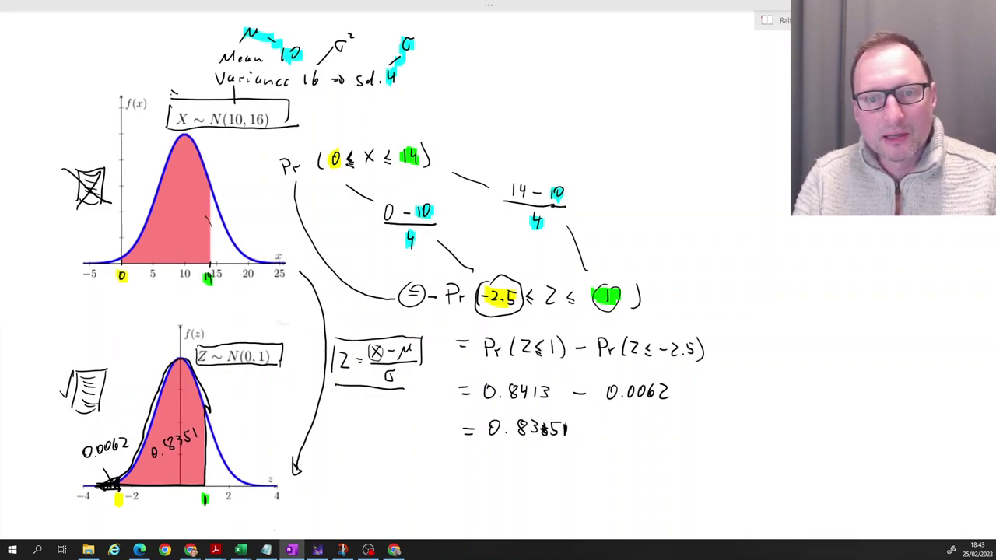
{"action": "mouse_move", "coordinate": [504, 176]}
{"action": "left_mouse_down"}
{"action": "mouse_move", "coordinate": [580, 226]}
{"action": "mouse_move", "coordinate": [497, 235]}
{"action": "mouse_move", "coordinate": [567, 237]}
{"action": "mouse_move", "coordinate": [574, 216]}
{"action": "left_mouse_up"}
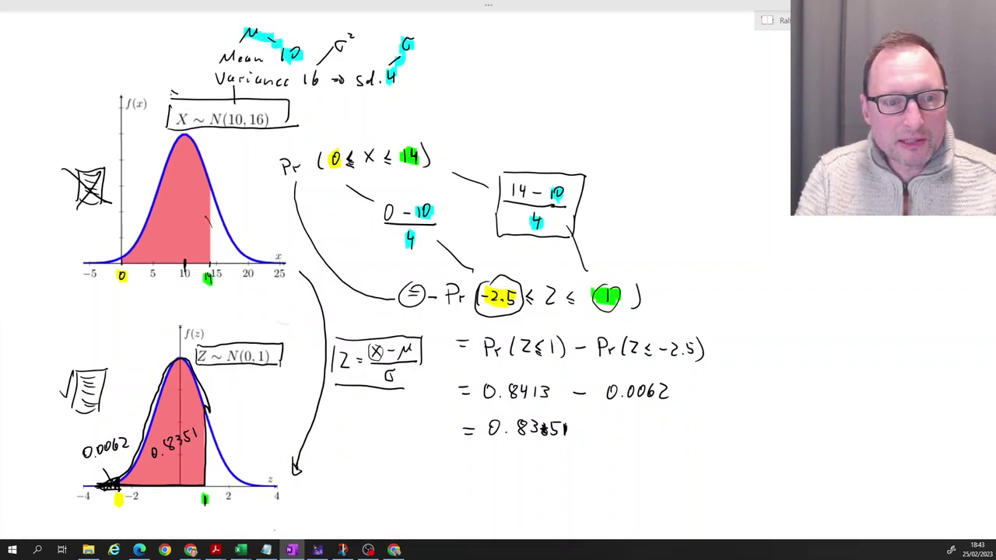
Step: Draw an arrow from 10 towards 14 beneath the X curve's axis, and circle the standard deviation σ = 4
{"action": "left_click_drag", "start_coordinate": [203, 292], "coordinate": [210, 297]}
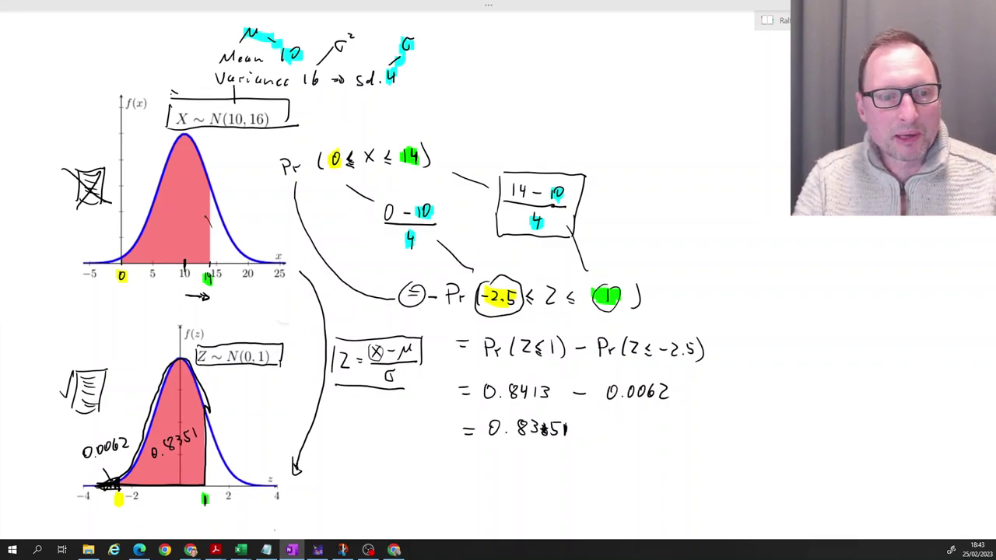
{"action": "mouse_move", "coordinate": [407, 32]}
{"action": "left_mouse_down"}
{"action": "mouse_move", "coordinate": [378, 53]}
{"action": "mouse_move", "coordinate": [404, 97]}
{"action": "mouse_move", "coordinate": [423, 39]}
{"action": "left_mouse_up"}
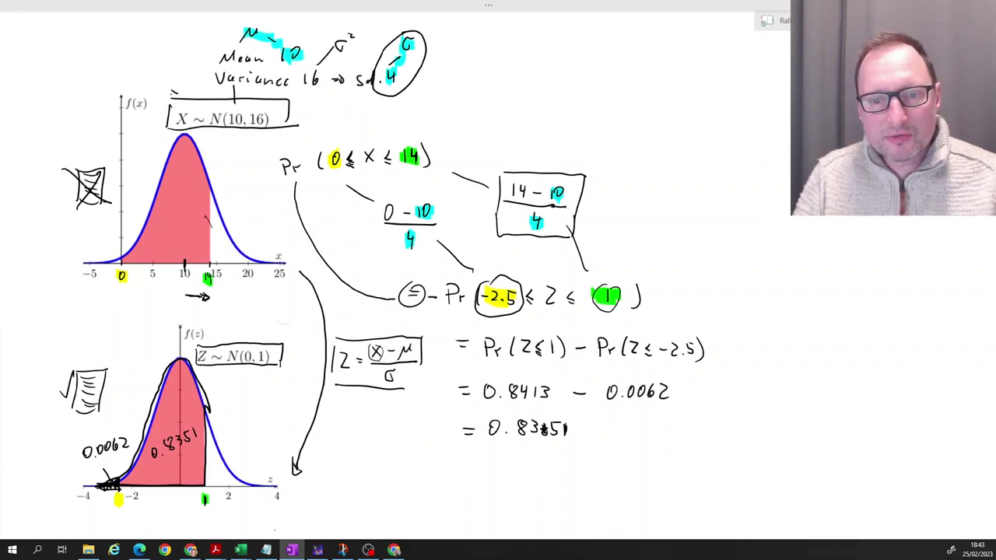
Step: Retrace the connecting lines from 14 through the boxed fraction to the upper Z bound, and circle the 1 again
{"action": "left_click_drag", "start_coordinate": [574, 235], "coordinate": [585, 255]}
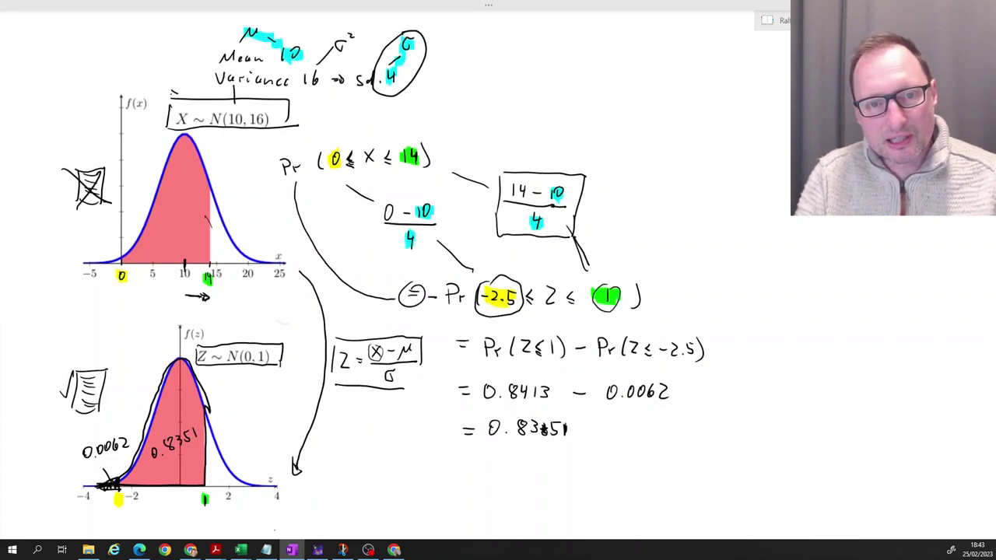
{"action": "left_click_drag", "start_coordinate": [451, 171], "coordinate": [487, 185]}
{"action": "left_click_drag", "start_coordinate": [579, 242], "coordinate": [591, 264]}
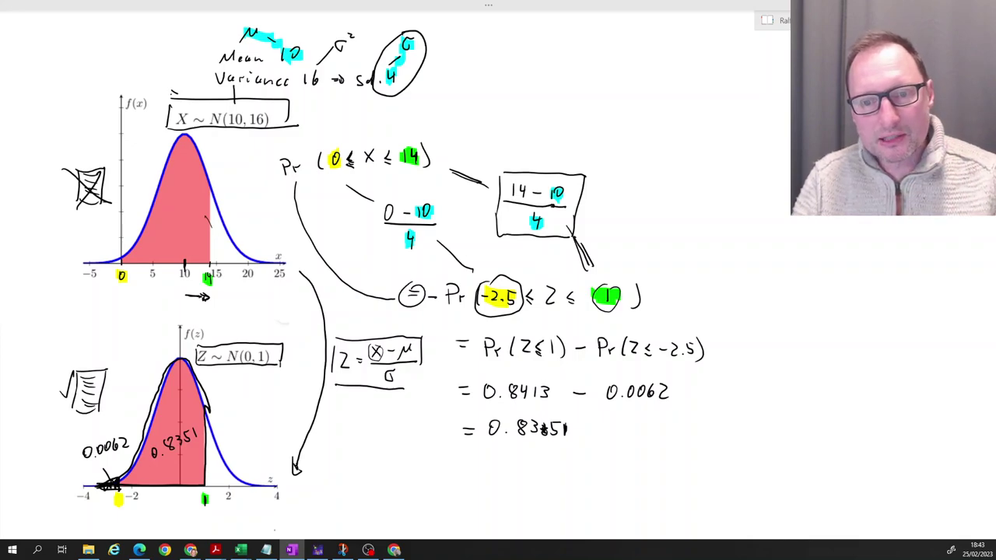
{"action": "mouse_move", "coordinate": [625, 306]}
{"action": "left_mouse_down"}
{"action": "mouse_move", "coordinate": [612, 280]}
{"action": "mouse_move", "coordinate": [610, 313]}
{"action": "mouse_move", "coordinate": [621, 305]}
{"action": "left_mouse_up"}
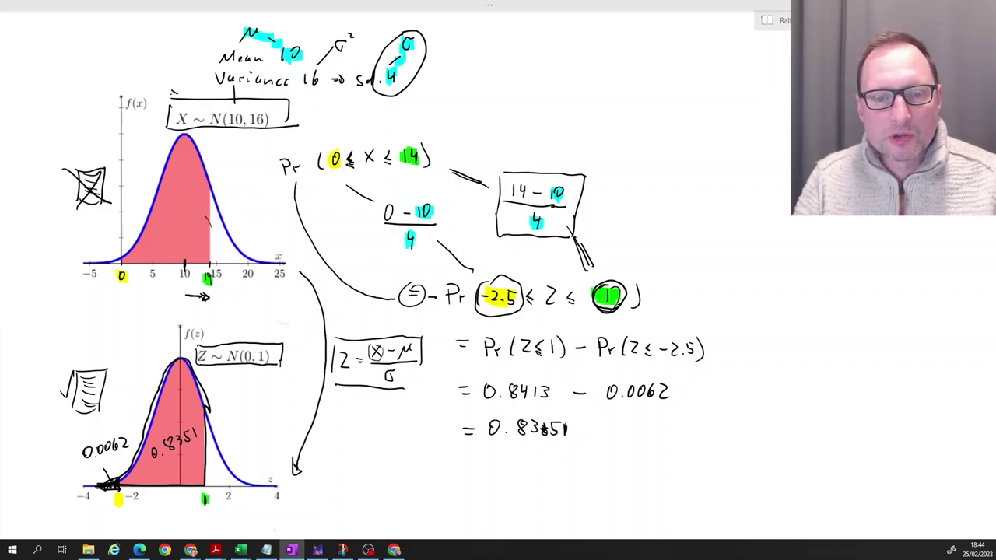
Step: Circle the lower Z bound −2.5 again, and circle the 0 in the X probability and in the (0 − 10)/4 fraction
{"action": "left_click_drag", "start_coordinate": [487, 281], "coordinate": [475, 309]}
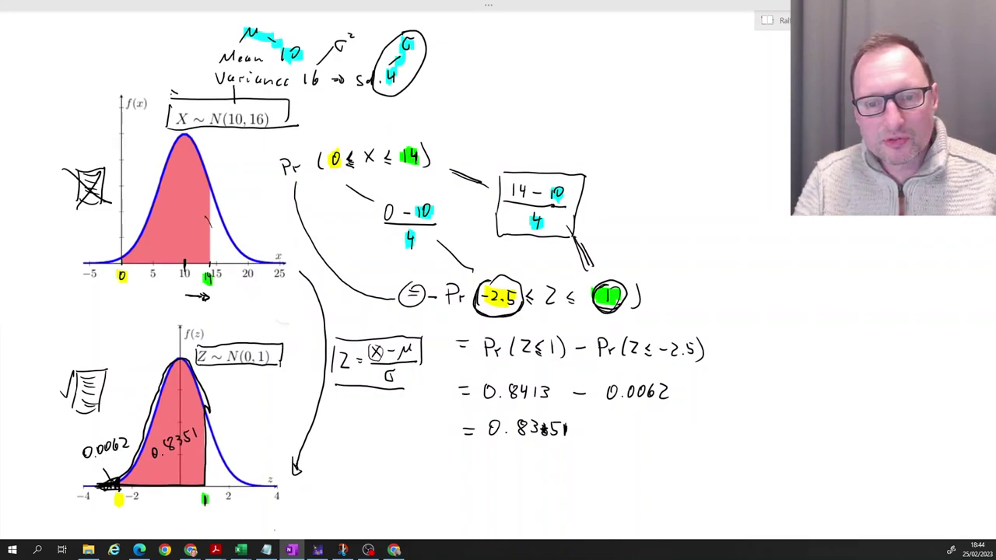
{"action": "left_click_drag", "start_coordinate": [506, 278], "coordinate": [471, 302]}
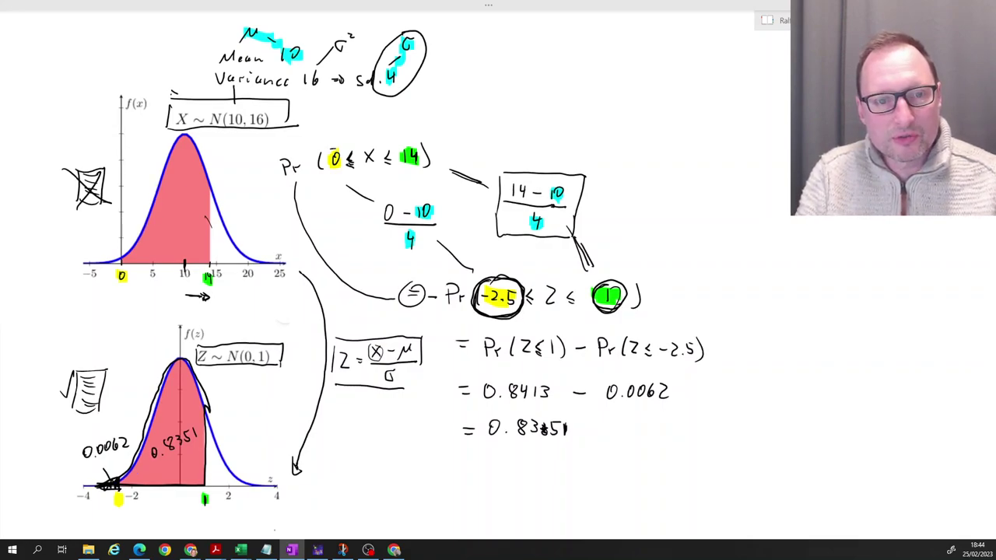
{"action": "left_click_drag", "start_coordinate": [341, 151], "coordinate": [339, 154]}
{"action": "mouse_move", "coordinate": [389, 199]}
{"action": "left_mouse_down"}
{"action": "mouse_move", "coordinate": [400, 227]}
{"action": "mouse_move", "coordinate": [399, 201]}
{"action": "left_mouse_up"}
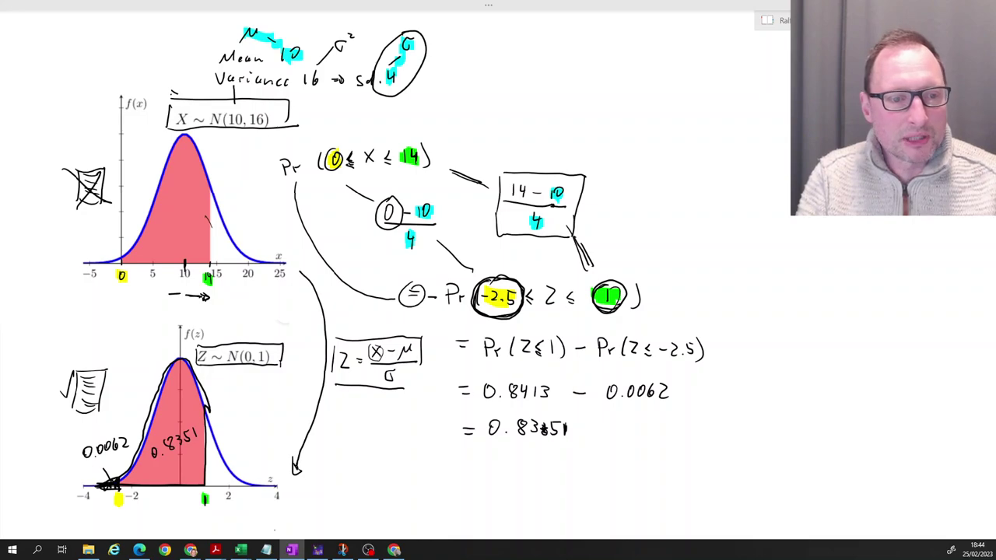
Step: Draw an arrow from 10 towards 0 beneath the X curve's axis, and switch to the Excel workbook Book1
{"action": "mouse_move", "coordinate": [175, 294]}
{"action": "left_mouse_down"}
{"action": "mouse_move", "coordinate": [115, 295]}
{"action": "mouse_move", "coordinate": [123, 301]}
{"action": "left_mouse_up"}
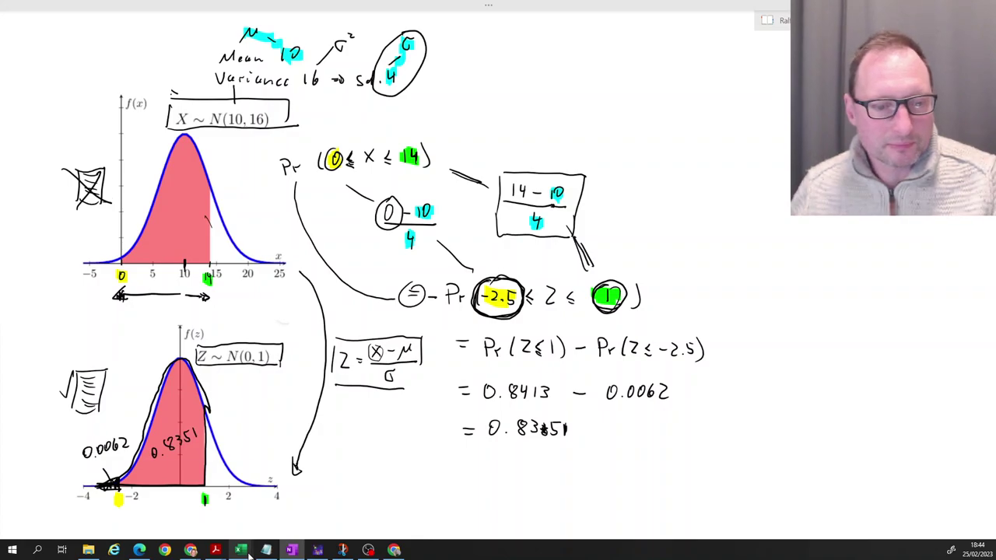
{"action": "mouse_move", "coordinate": [248, 554]}
{"action": "left_click", "coordinate": [270, 523]}
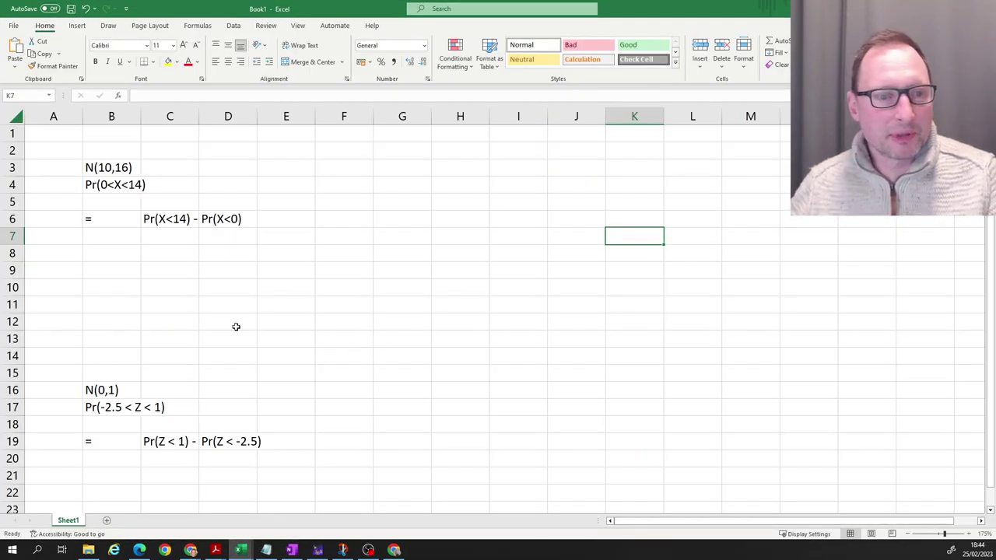
Step: Review the N(10,16) problem in rows 3 to 6, with Pr(0<X<14) split into Pr(X<14) - Pr(X<0)
{"action": "left_click", "coordinate": [99, 168]}
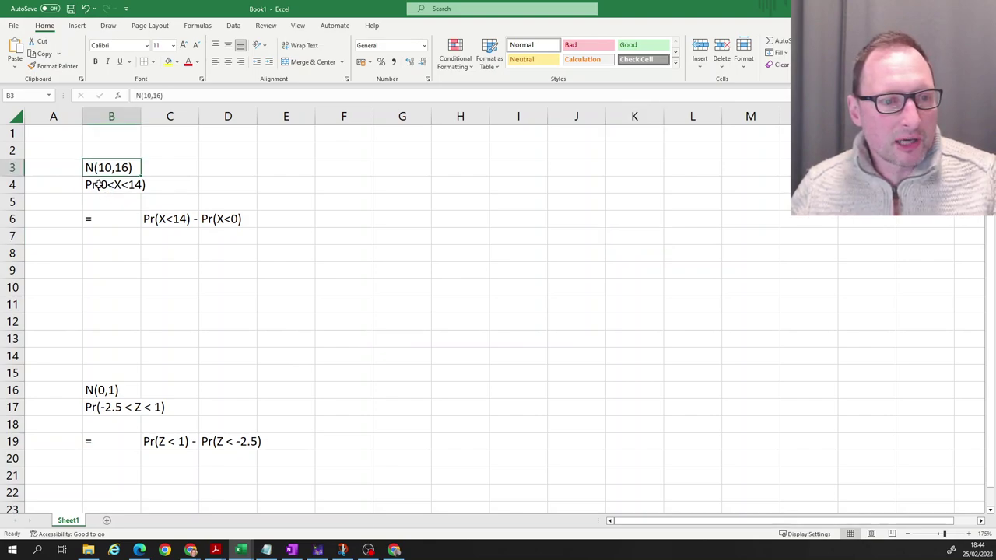
{"action": "left_click", "coordinate": [99, 180]}
{"action": "left_click", "coordinate": [101, 167]}
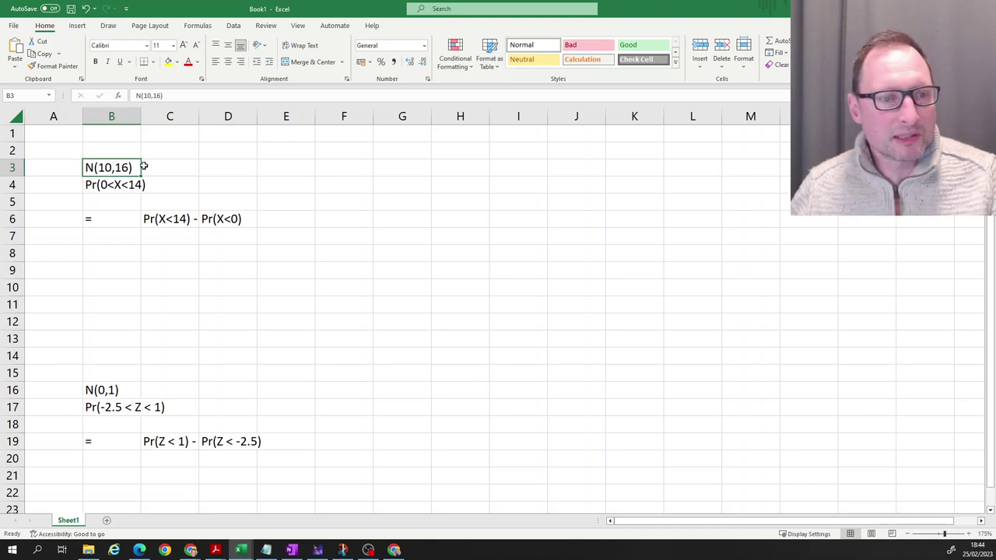
{"action": "left_click", "coordinate": [109, 185]}
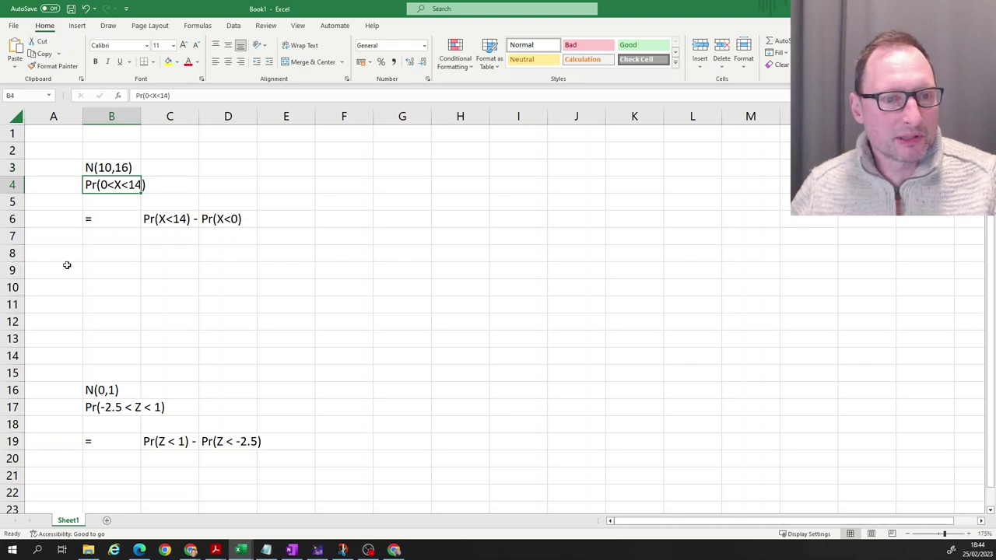
{"action": "left_click", "coordinate": [178, 238]}
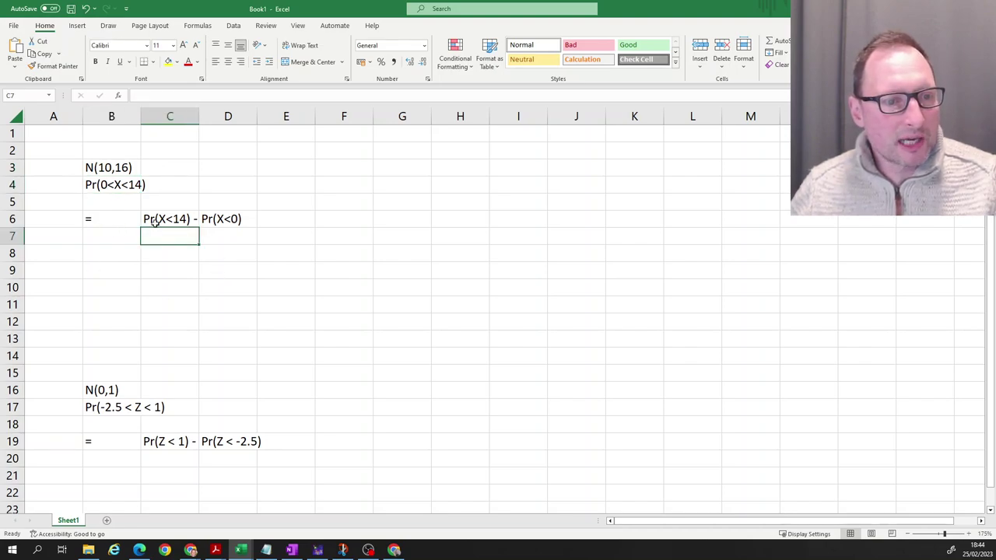
{"action": "left_click", "coordinate": [166, 220]}
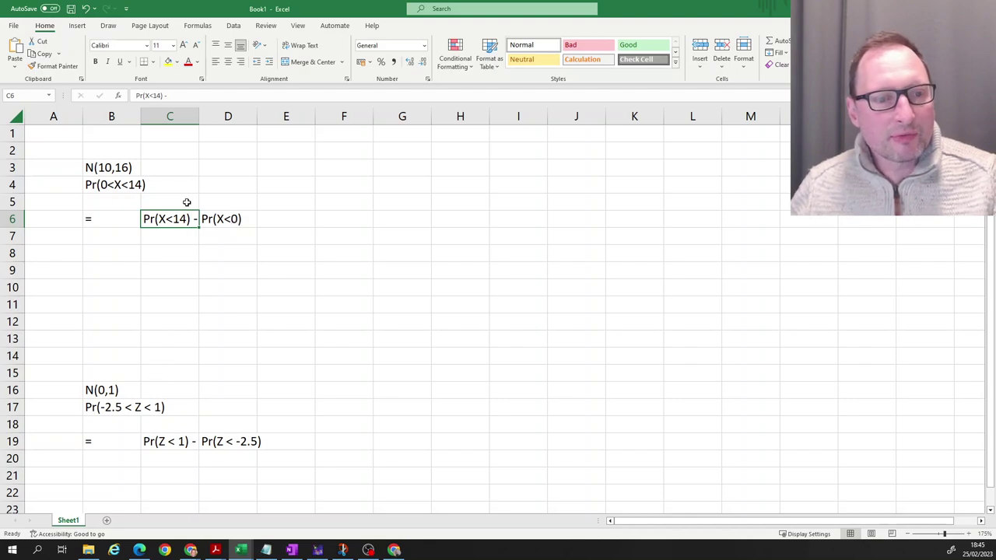
{"action": "left_click_drag", "start_coordinate": [67, 151], "coordinate": [305, 266]}
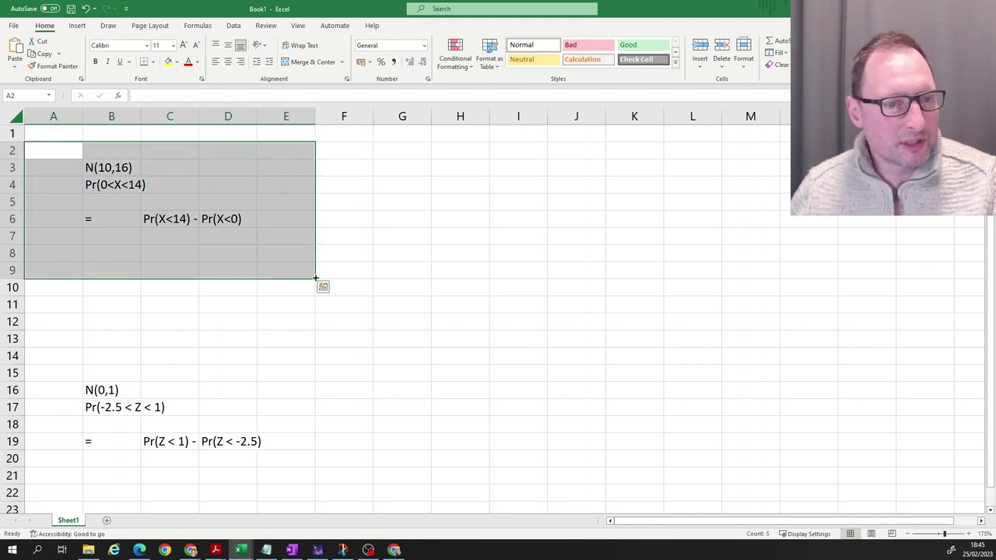
Step: Review the standardised N(0,1) problem in rows 16 to 19, with Pr(-2.5 < Z < 1) split into two cumulative probabilities
{"action": "left_click", "coordinate": [126, 426]}
{"action": "left_click_drag", "start_coordinate": [81, 374], "coordinate": [326, 488]}
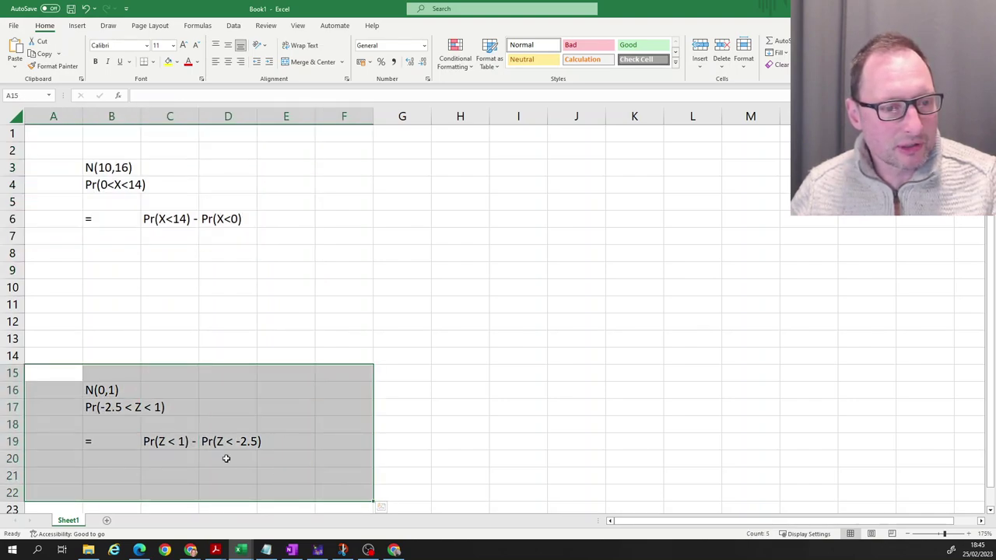
{"action": "left_click", "coordinate": [120, 392]}
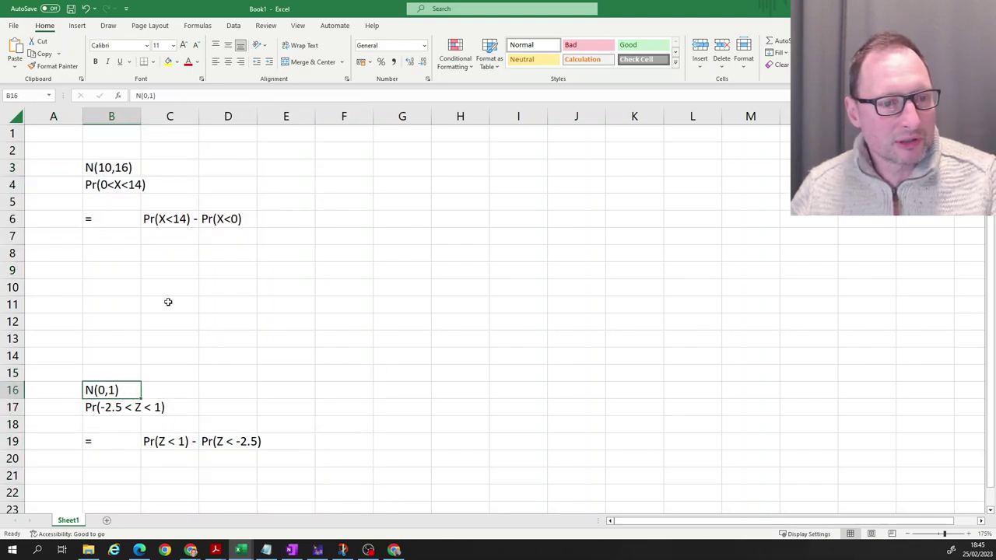
{"action": "left_click", "coordinate": [109, 410]}
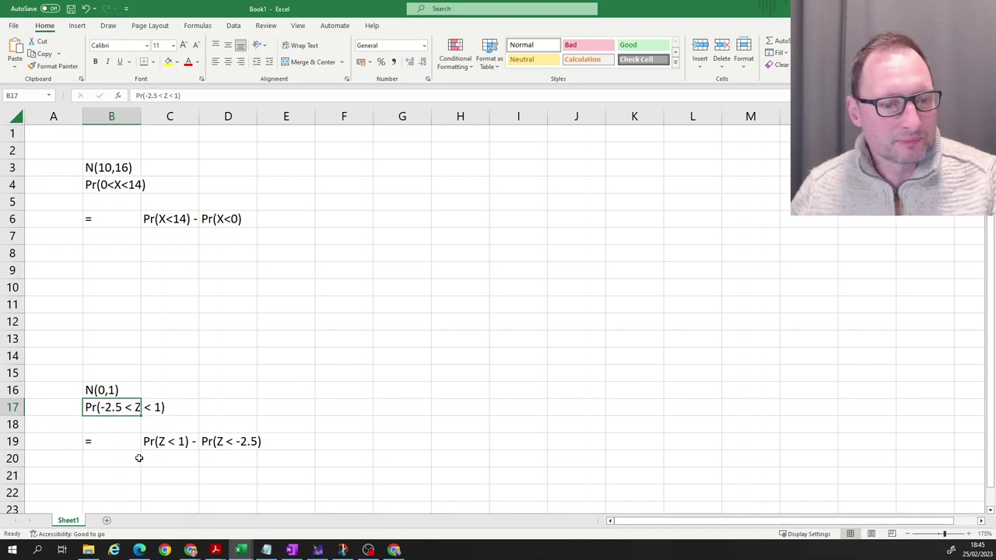
{"action": "left_click", "coordinate": [176, 445]}
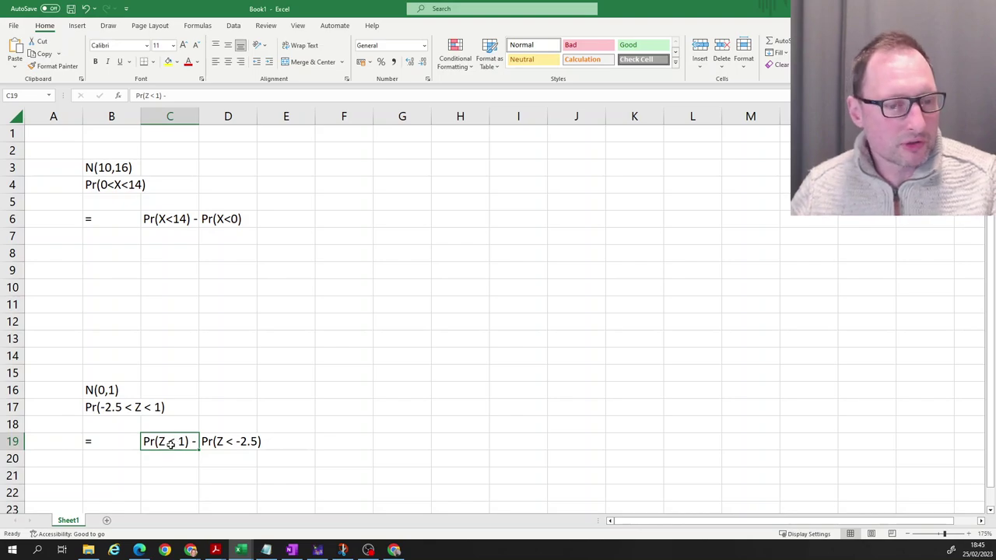
{"action": "left_click", "coordinate": [213, 443]}
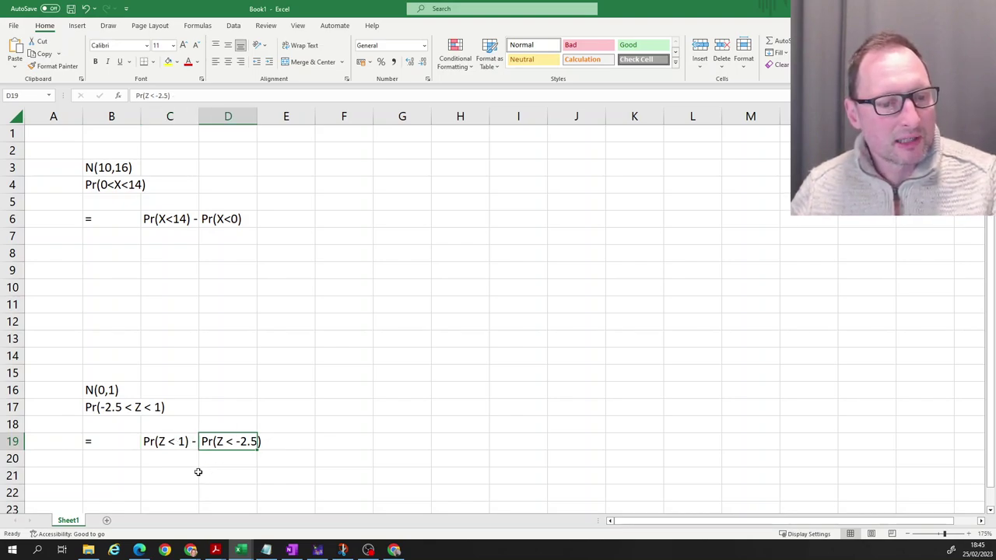
Step: Begin a formula in C20 for Pr(Z < 1) with =NORM.DIST(1,0,1,TRUE)
{"action": "left_click", "coordinate": [167, 463]}
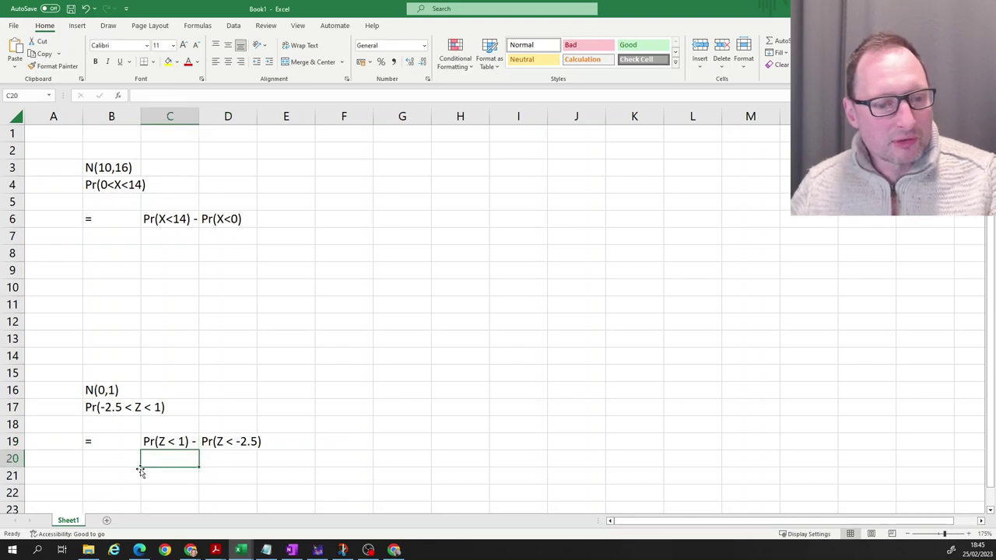
{"action": "left_click", "coordinate": [97, 462]}
{"action": "left_click", "coordinate": [165, 462]}
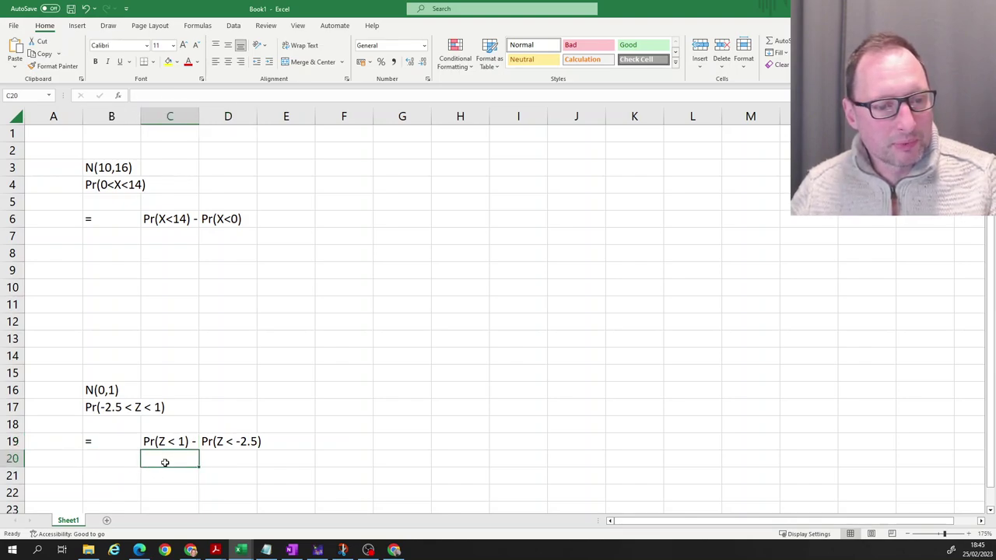
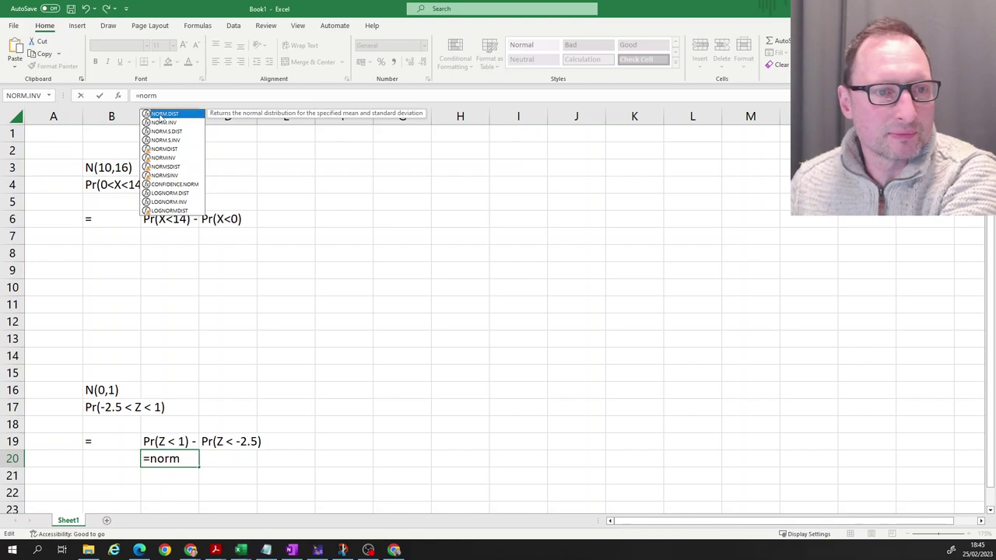
{"action": "double_click", "coordinate": [160, 114]}
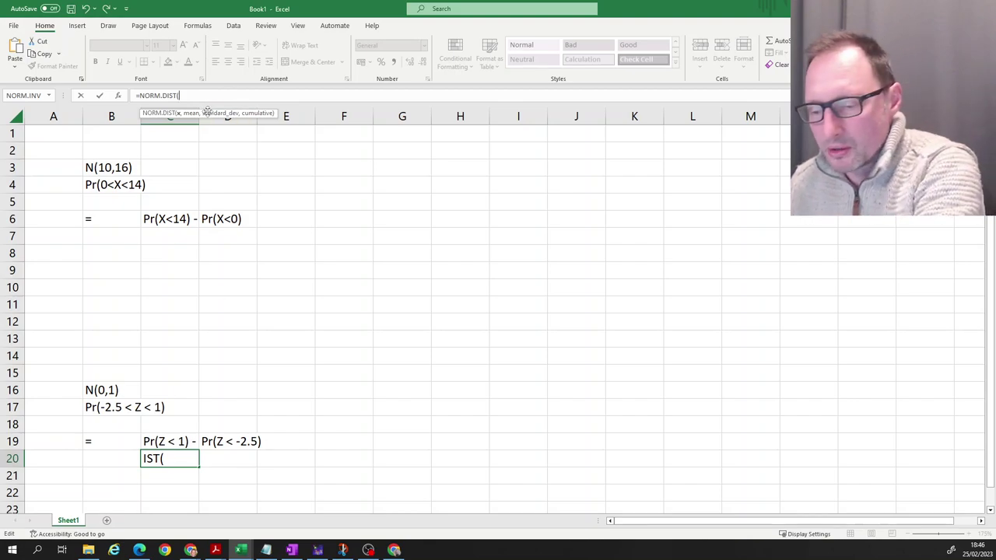
{"action": "type", "text": "1,"}
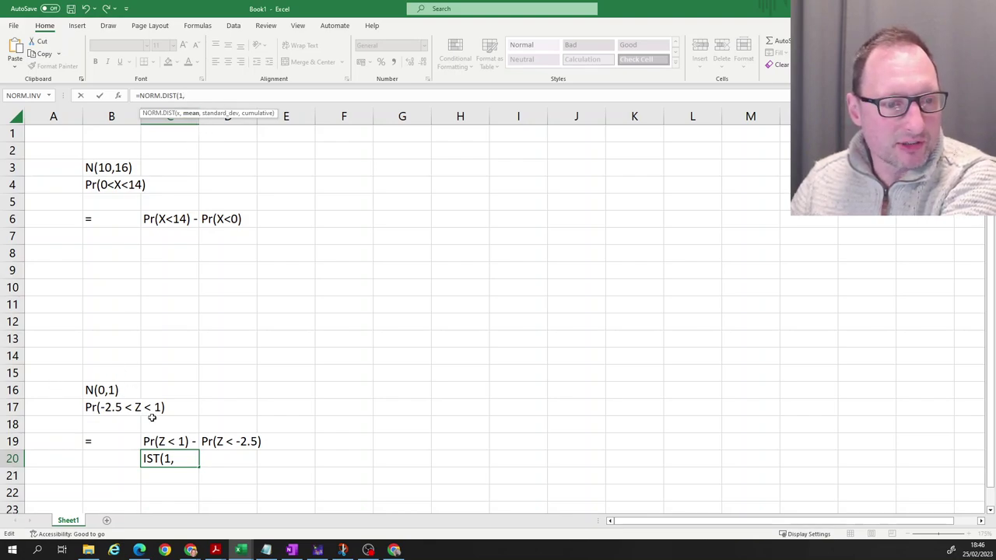
{"action": "type", "text": "0,1"}
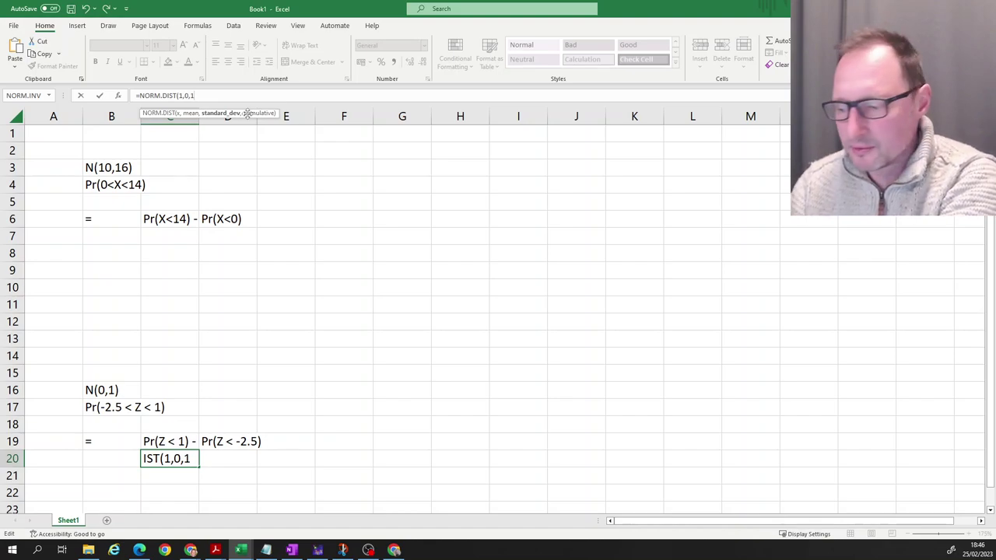
{"action": "type", "text": ","}
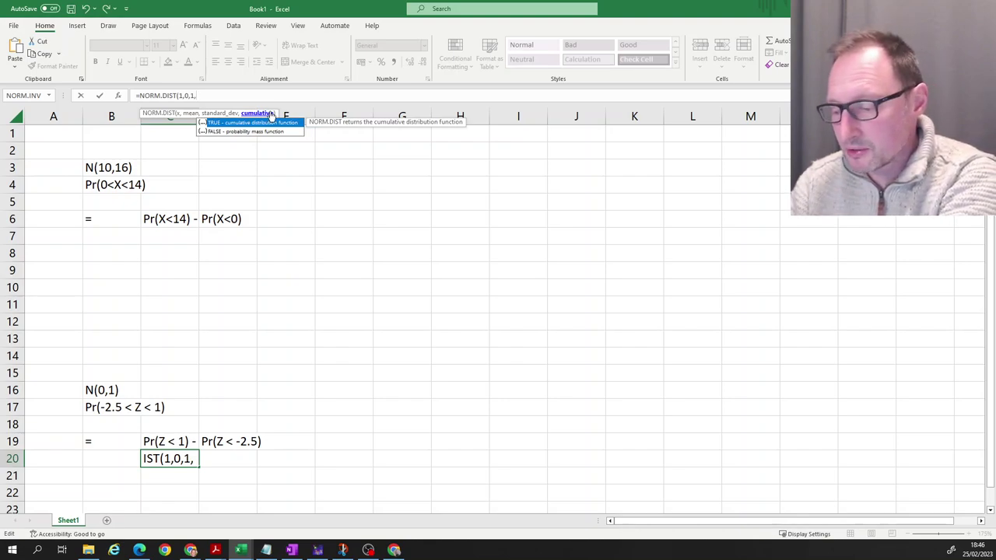
{"action": "type", "text": "true"}
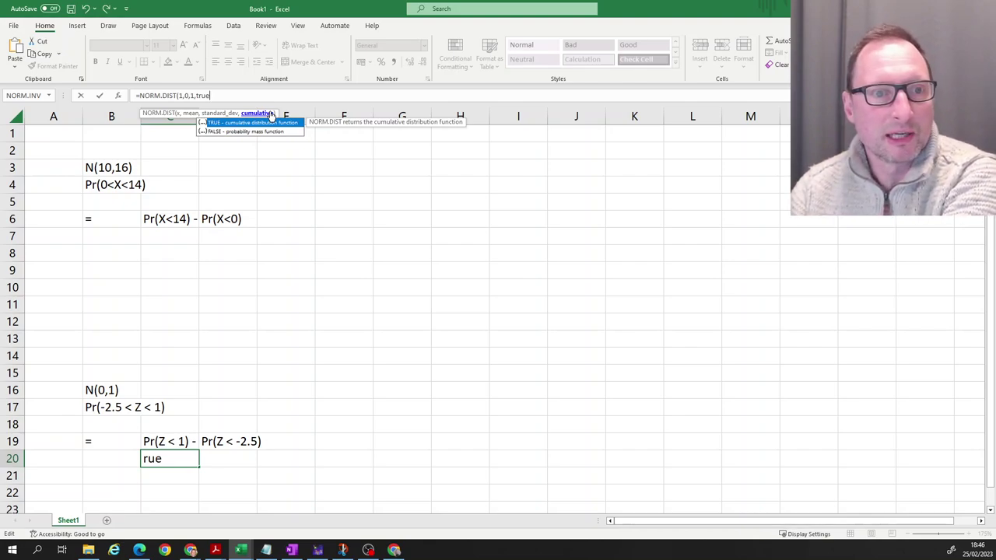
{"action": "type", "text": ")"}
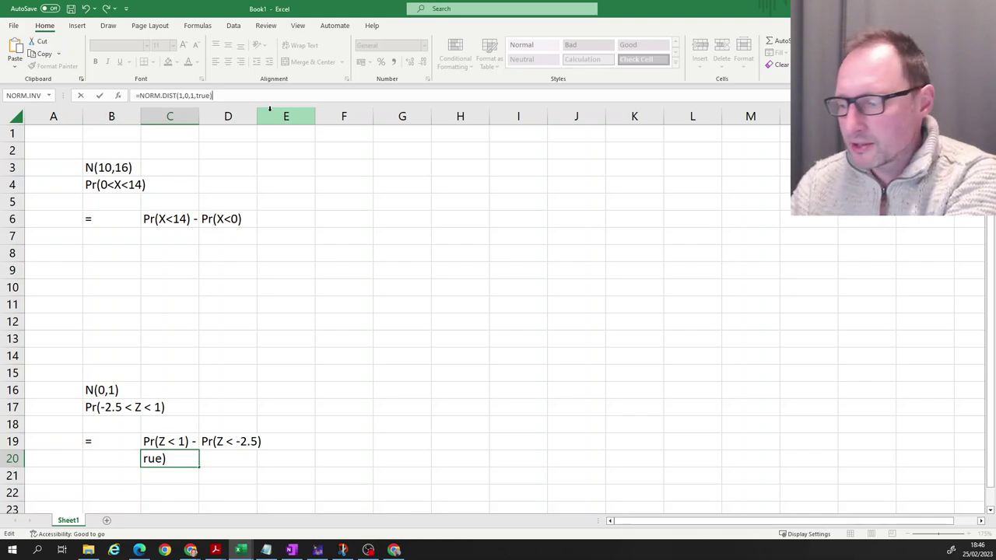
Step: Complete the C20 formula by subtracting NORM.DIST(-2.5,0,1,TRUE) for Pr(Z < -2.5), and inspect the entered formula
{"action": "type", "text": "-"}
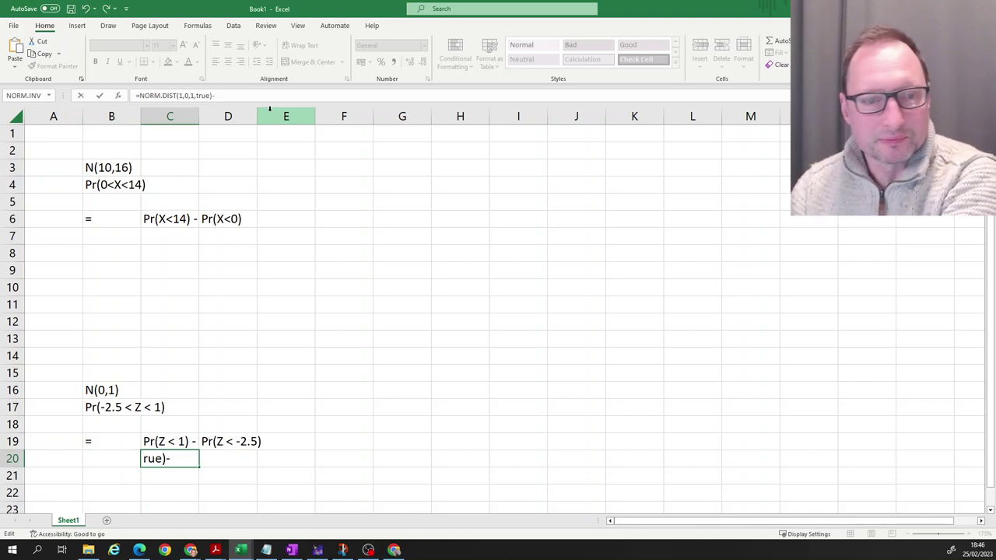
{"action": "type", "text": "NORM."}
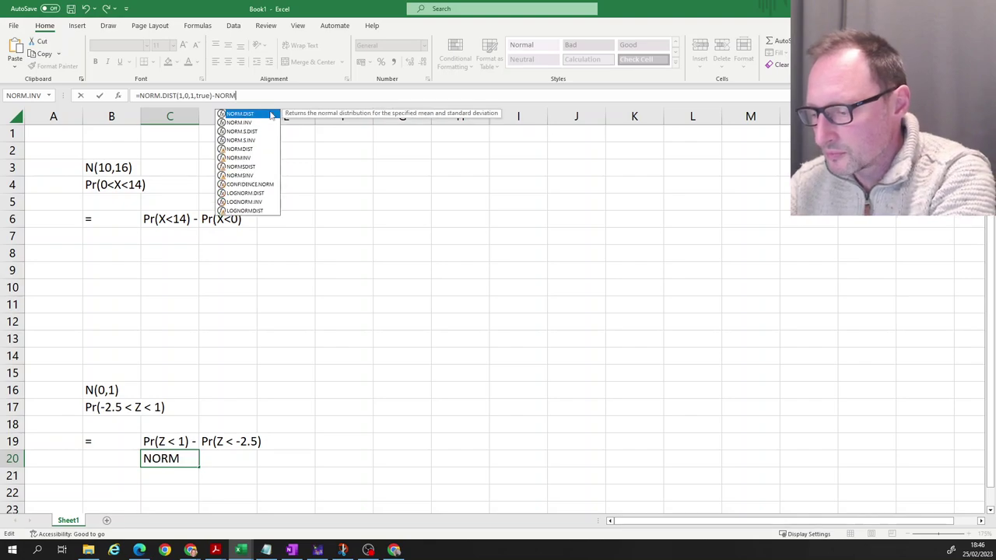
{"action": "type", "text": "DIST"}
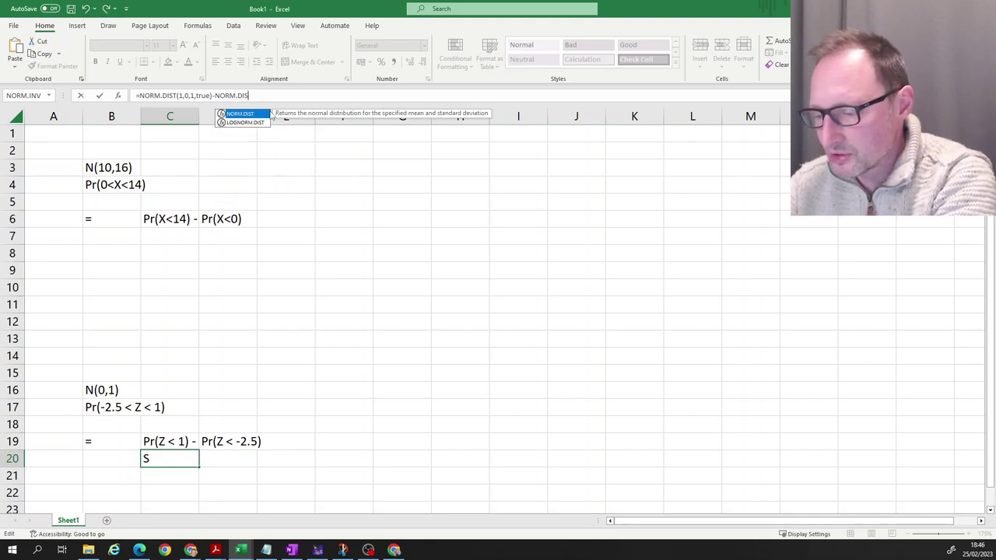
{"action": "type", "text": "("}
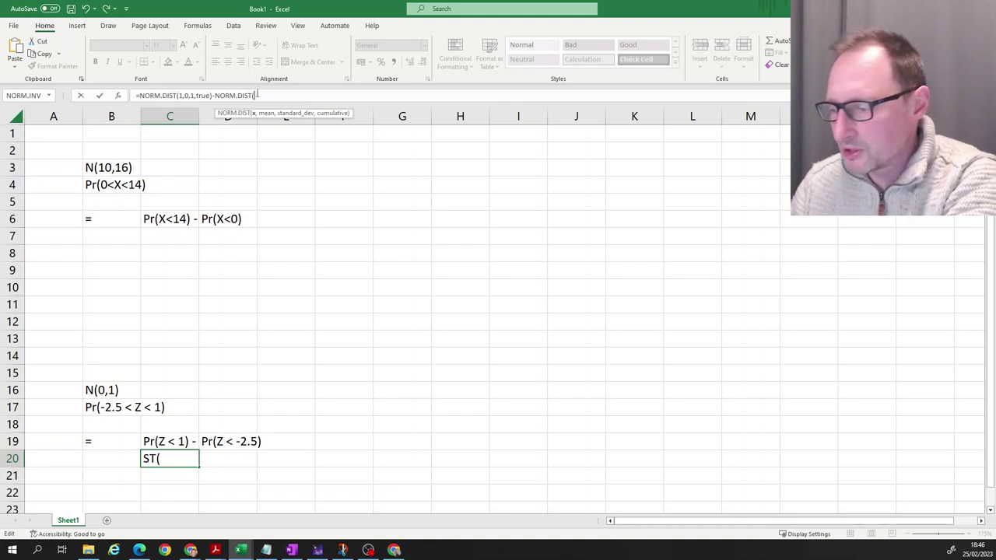
{"action": "type", "text": "-2.5"}
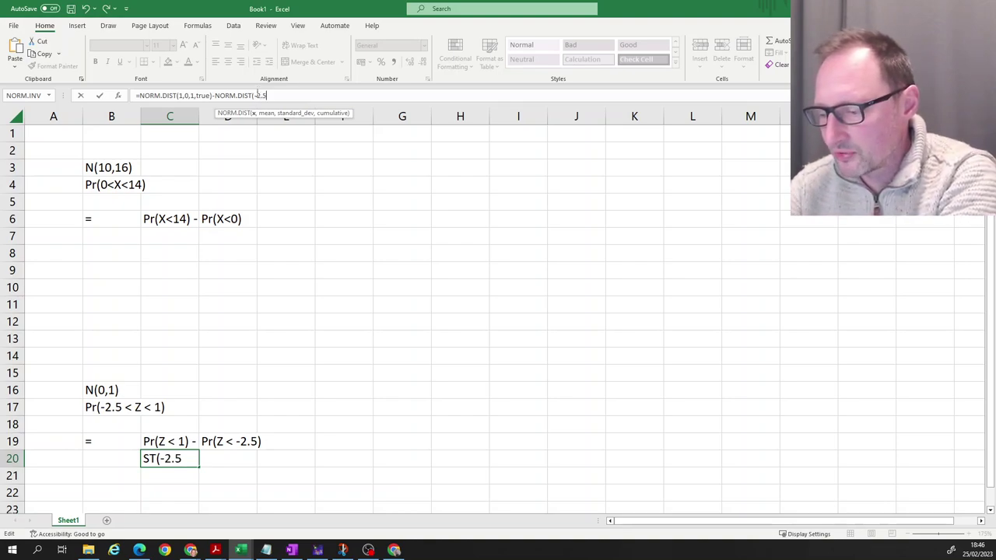
{"action": "type", "text": ",0,"}
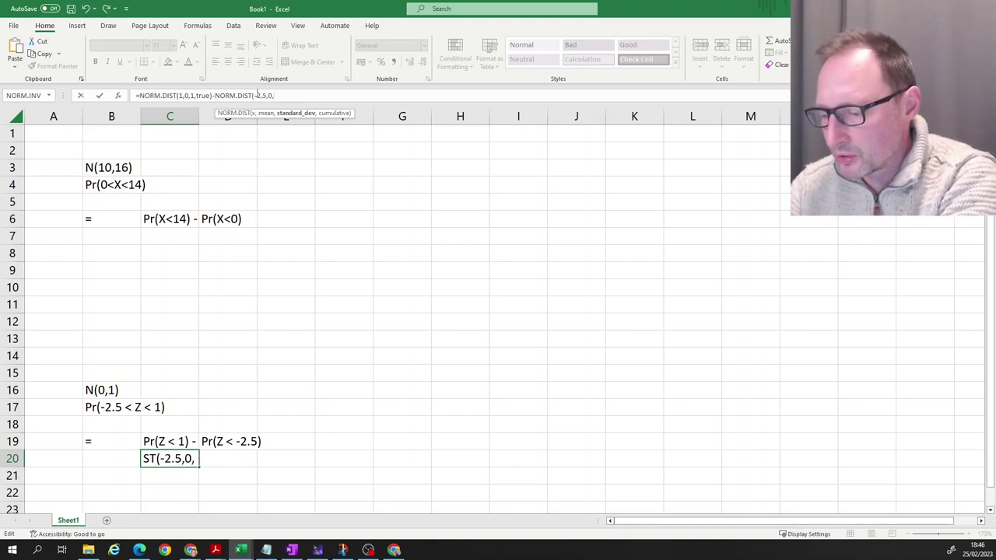
{"action": "type", "text": "1,"}
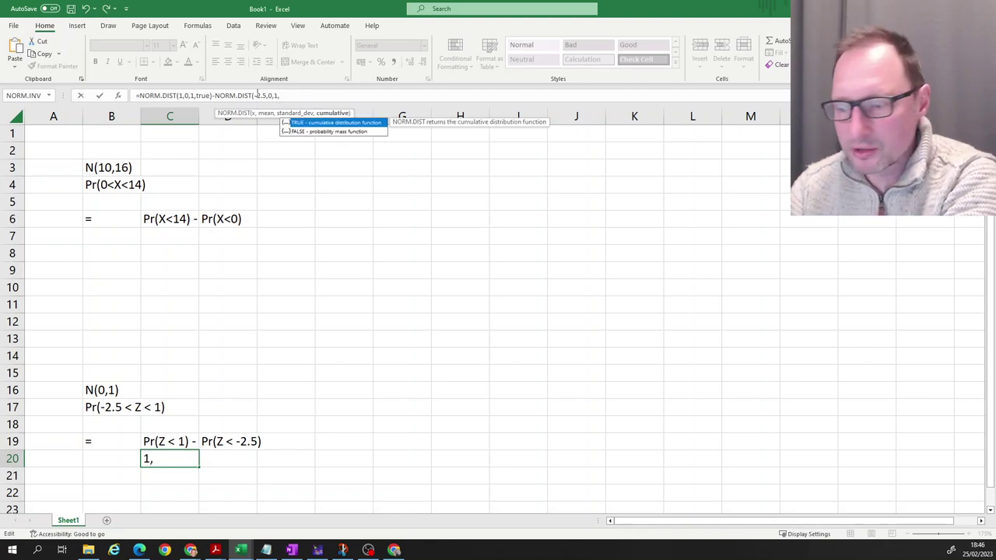
{"action": "type", "text": "TRUE"}
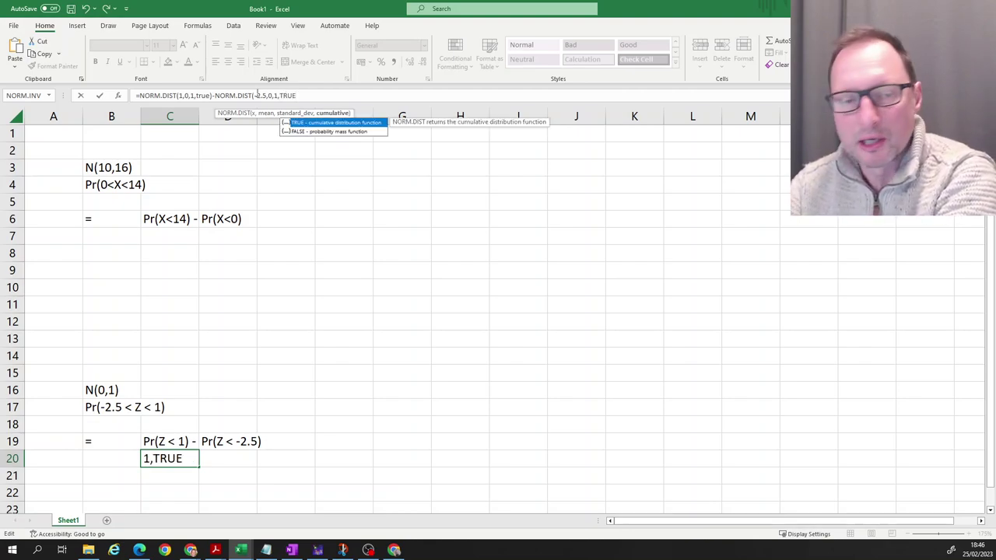
{"action": "type", "text": ")"}
{"action": "key", "text": "Return"}
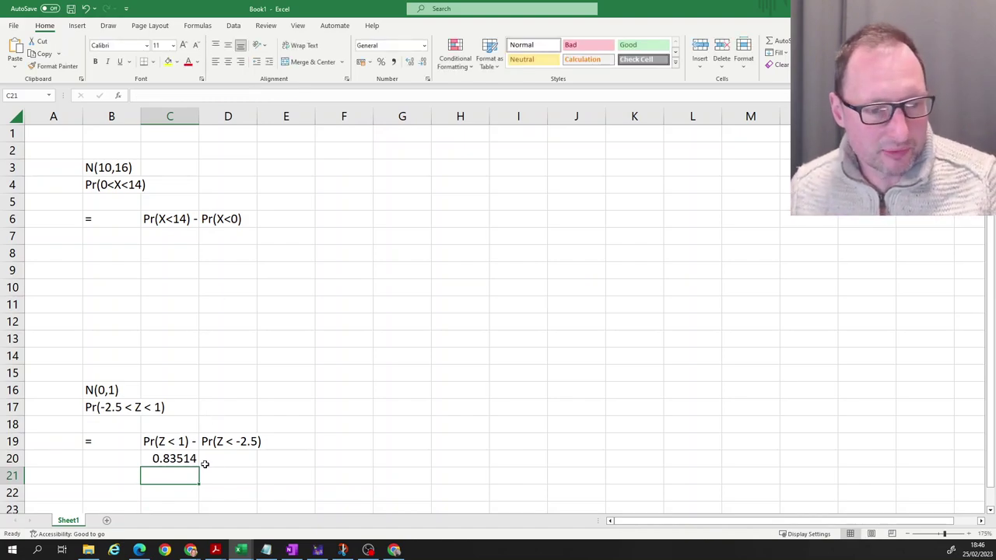
{"action": "left_click", "coordinate": [181, 459]}
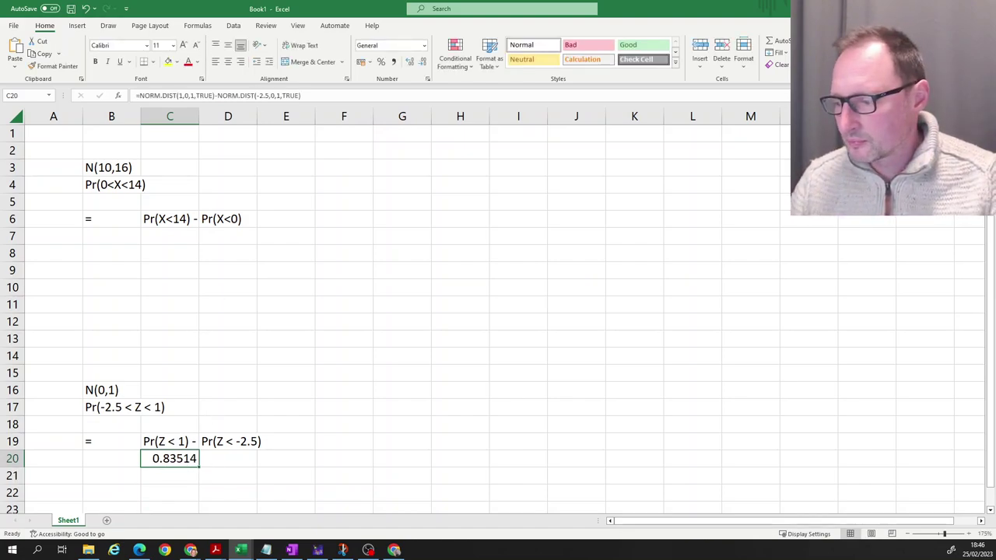
{"action": "key", "text": "alt+Tab"}
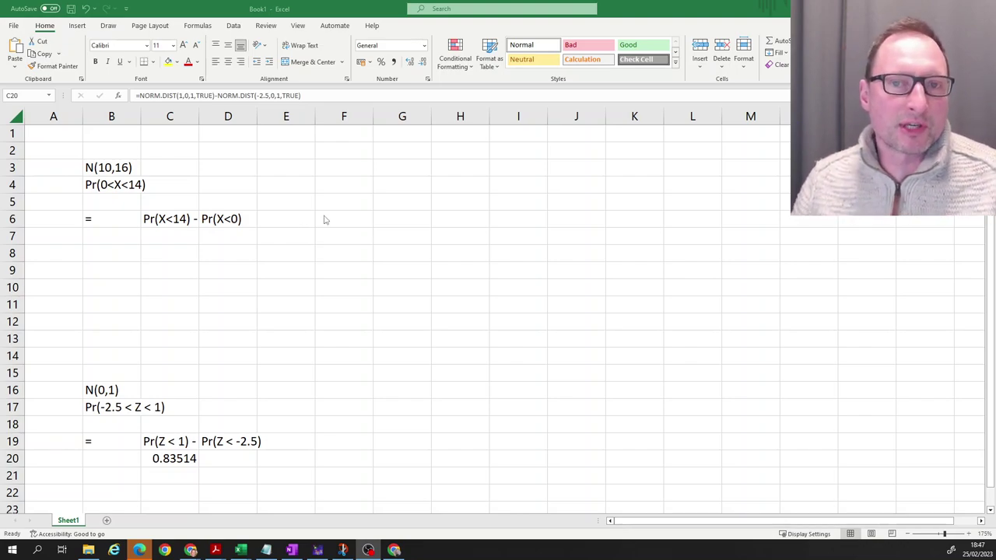
{"action": "key", "text": "alt+Tab"}
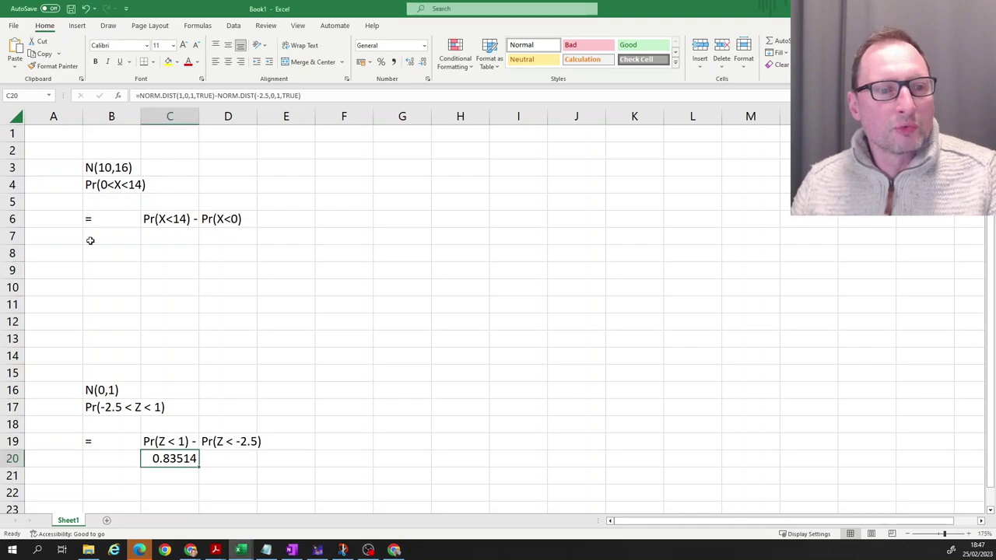
{"action": "left_click", "coordinate": [119, 236]}
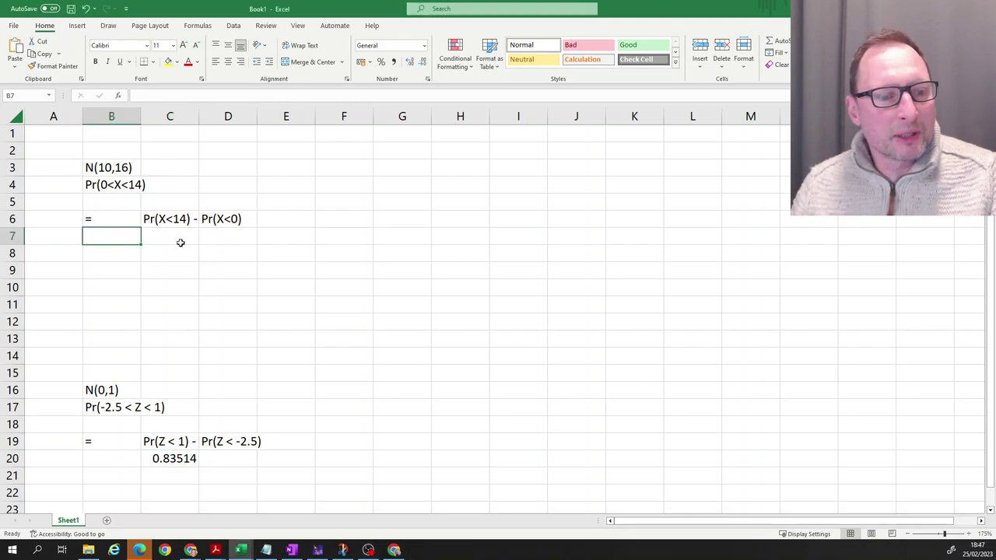
Step: Begin a formula in C7 for Pr(X<14) with =NORM.DIST(14,10,4,TRUE)
{"action": "left_click", "coordinate": [179, 240]}
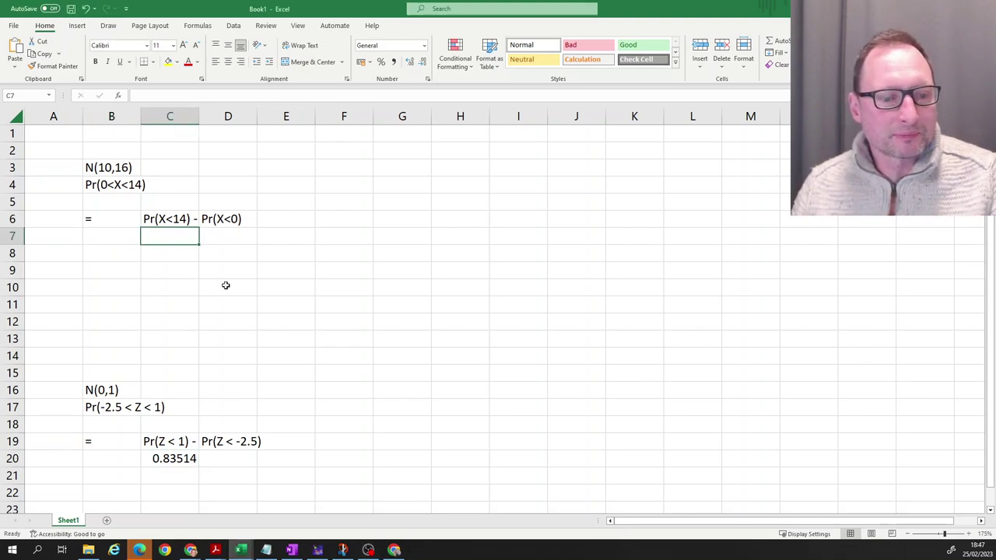
{"action": "left_click", "coordinate": [227, 96]}
{"action": "type", "text": "="}
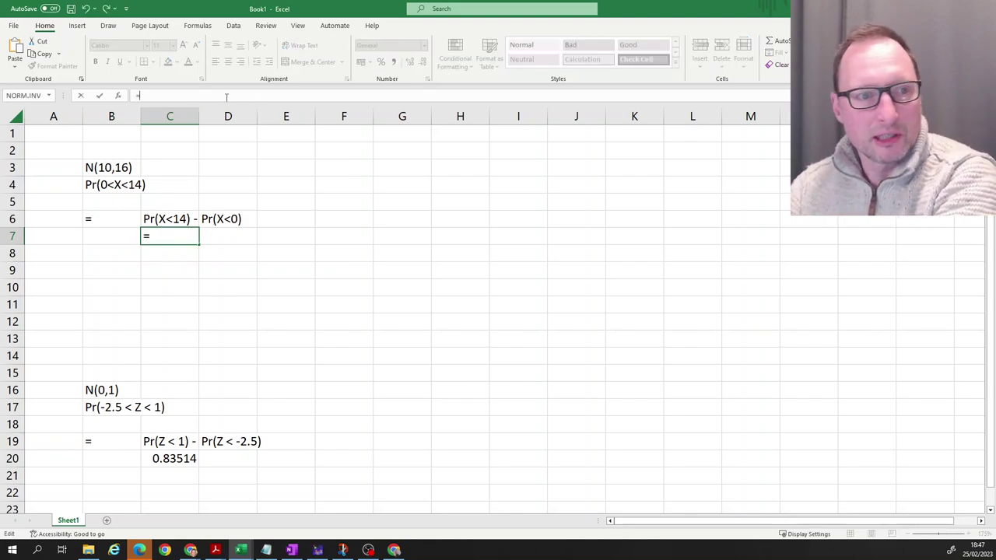
{"action": "type", "text": "no"}
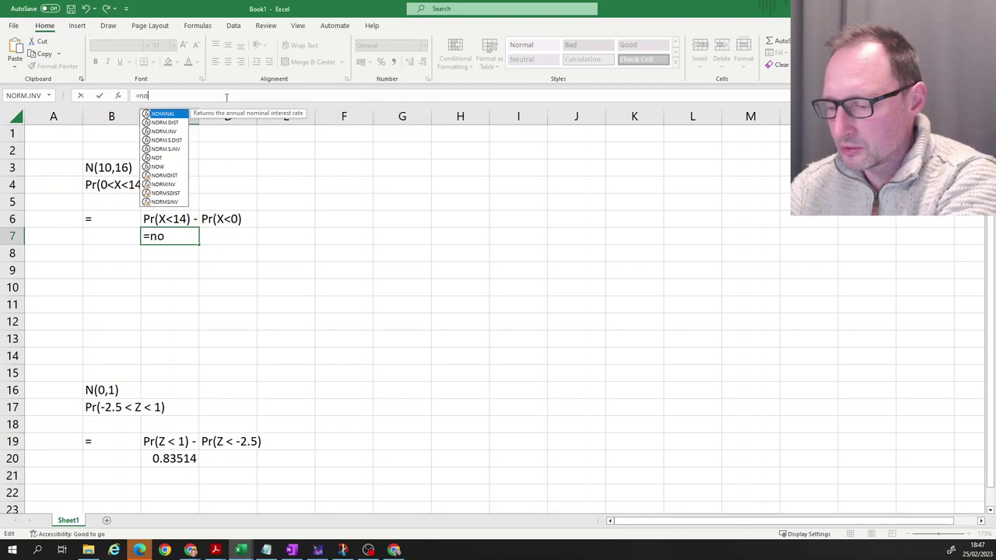
{"action": "type", "text": "rm"}
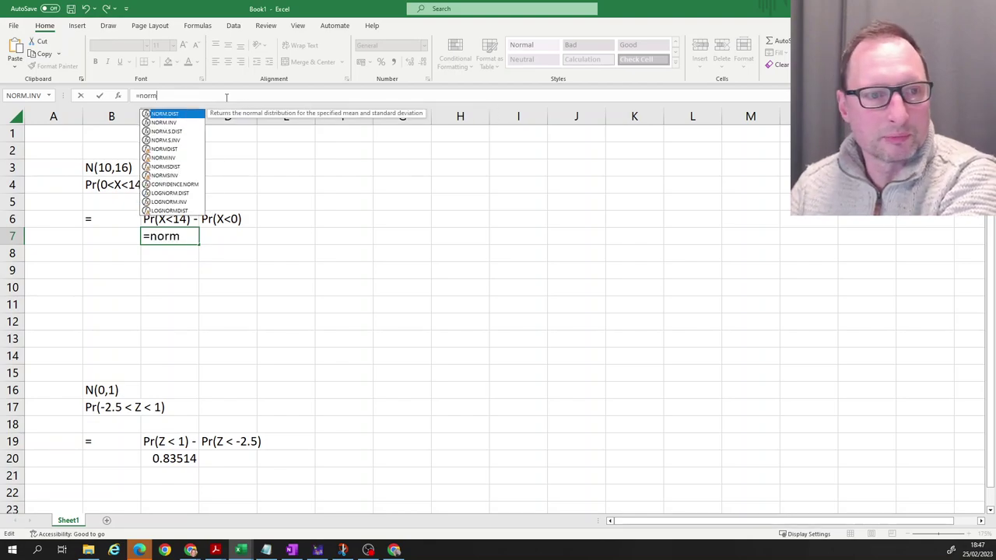
{"action": "double_click", "coordinate": [164, 116]}
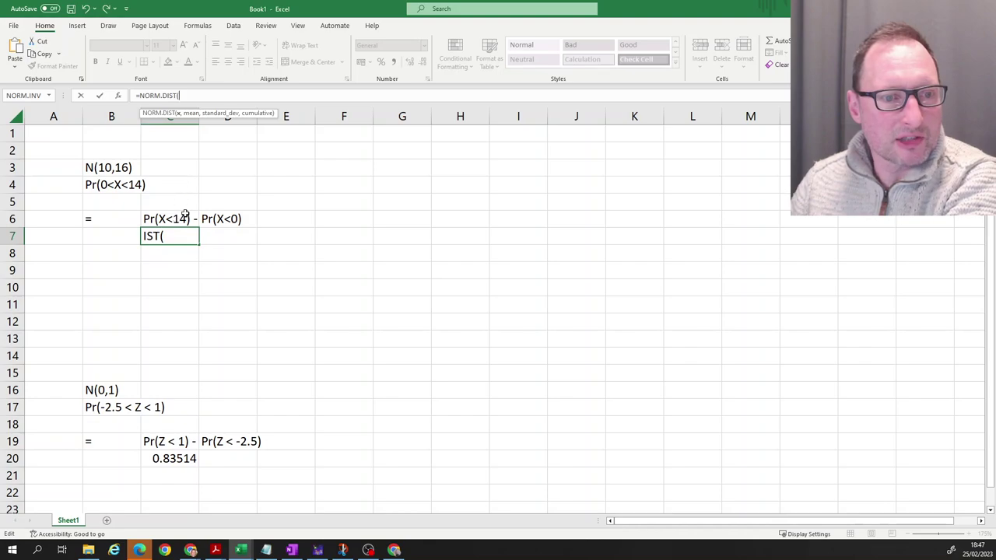
{"action": "left_click", "coordinate": [204, 93]}
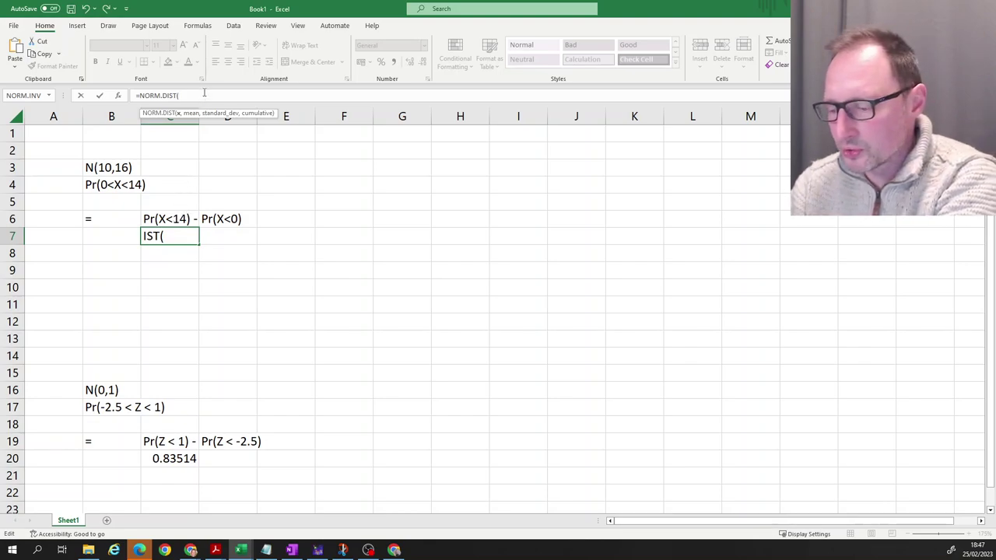
{"action": "type", "text": "14,"}
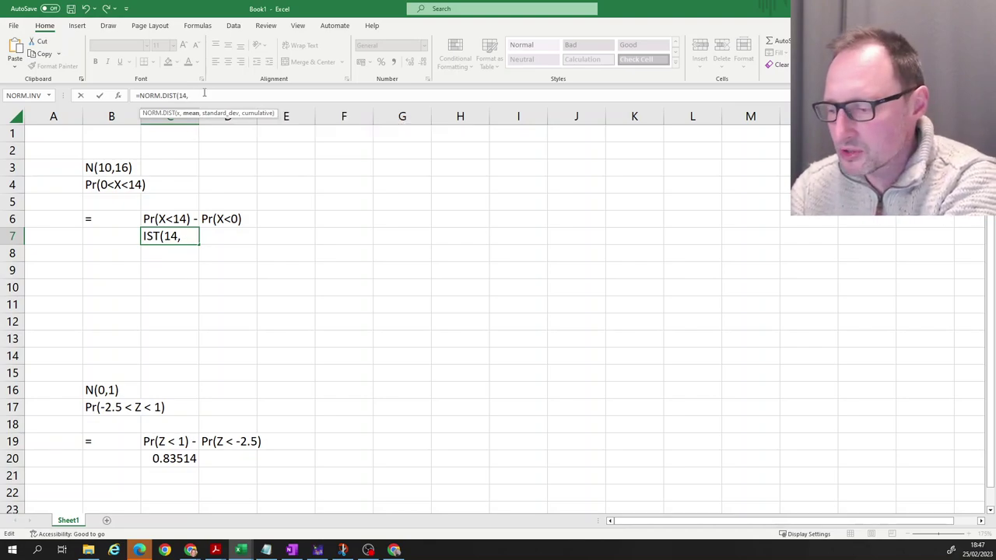
{"action": "type", "text": "10,4"}
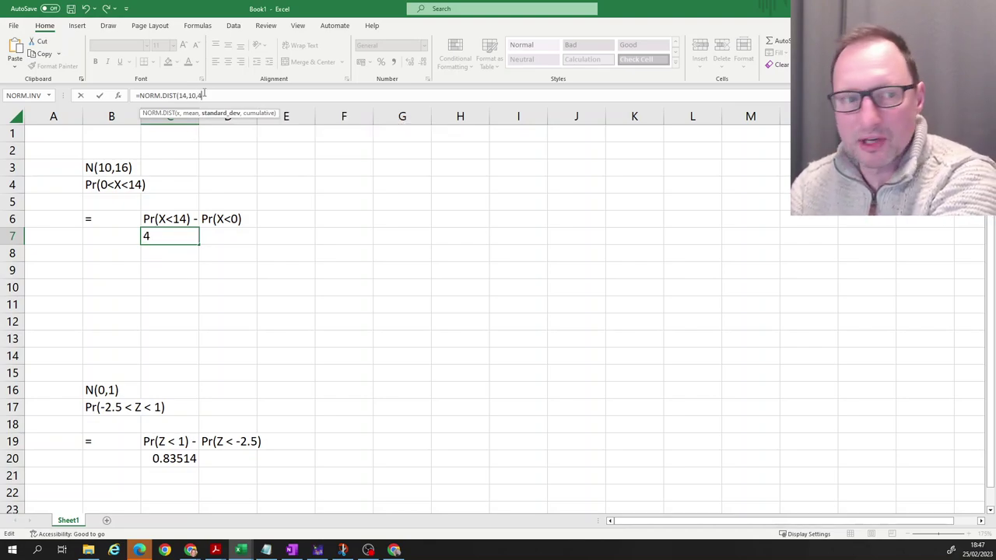
{"action": "type", "text": ","}
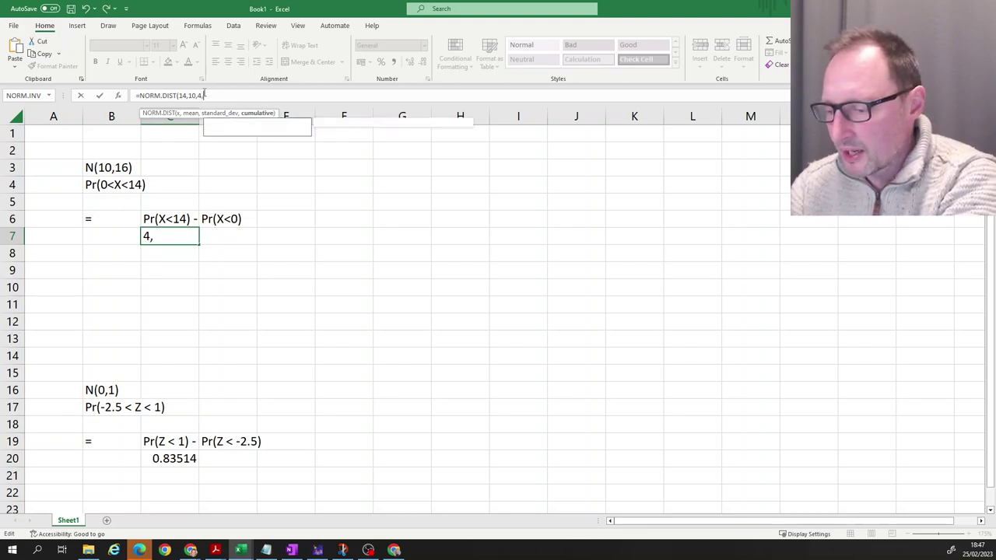
{"action": "type", "text": "TRUE"}
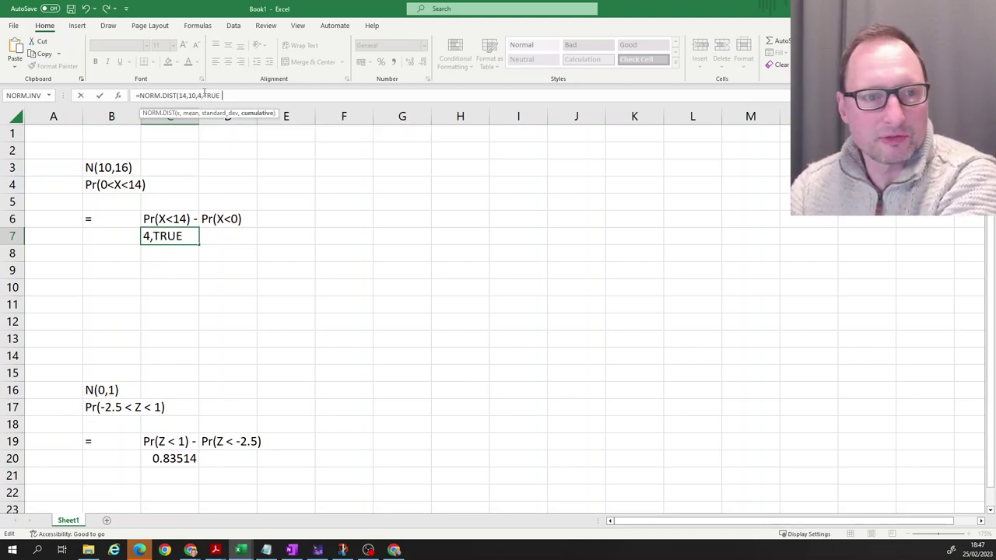
Step: Complete the C7 formula by subtracting NORM.DIST(0,10,4,TRUE) for Pr(X<0)
{"action": "type", "text": ")-"}
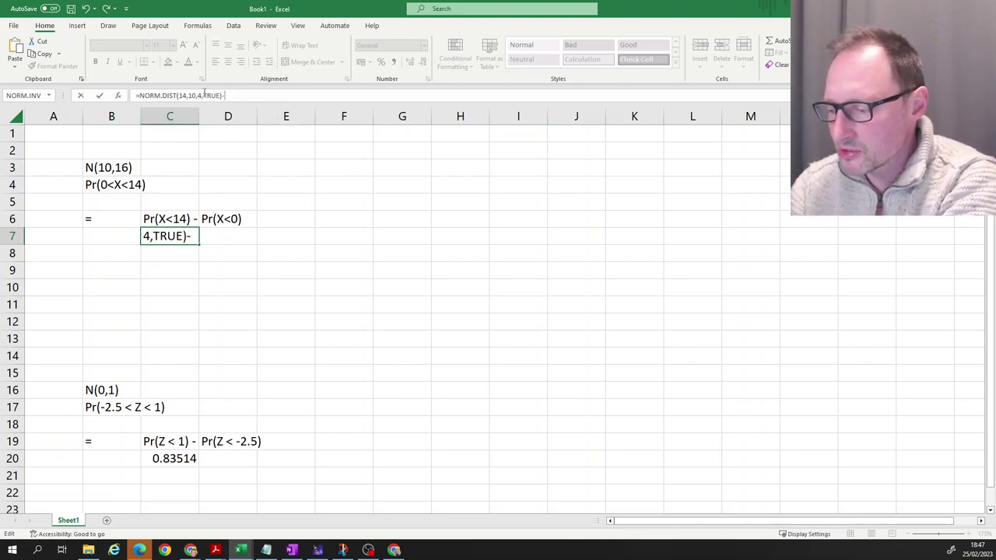
{"action": "type", "text": "NORM.DIST("}
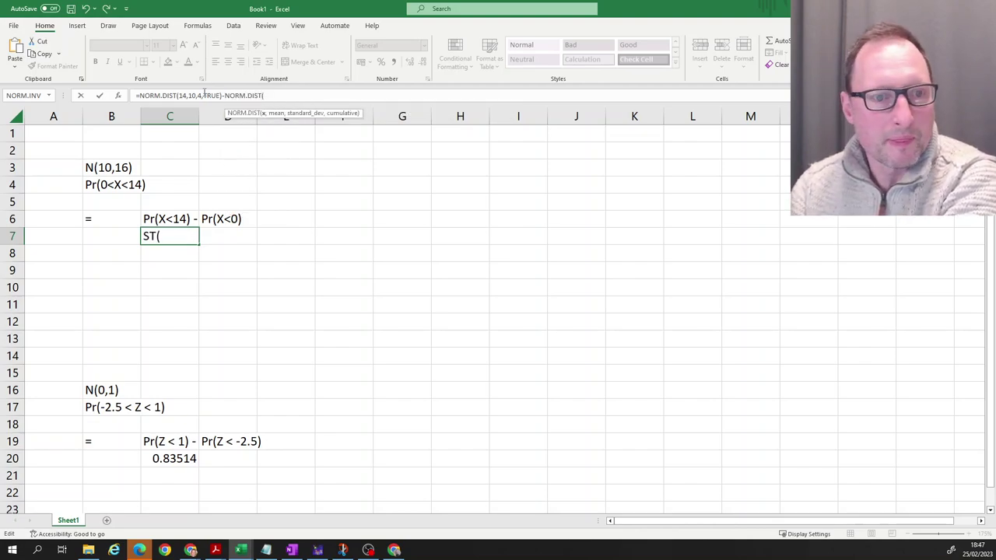
{"action": "type", "text": "0,"}
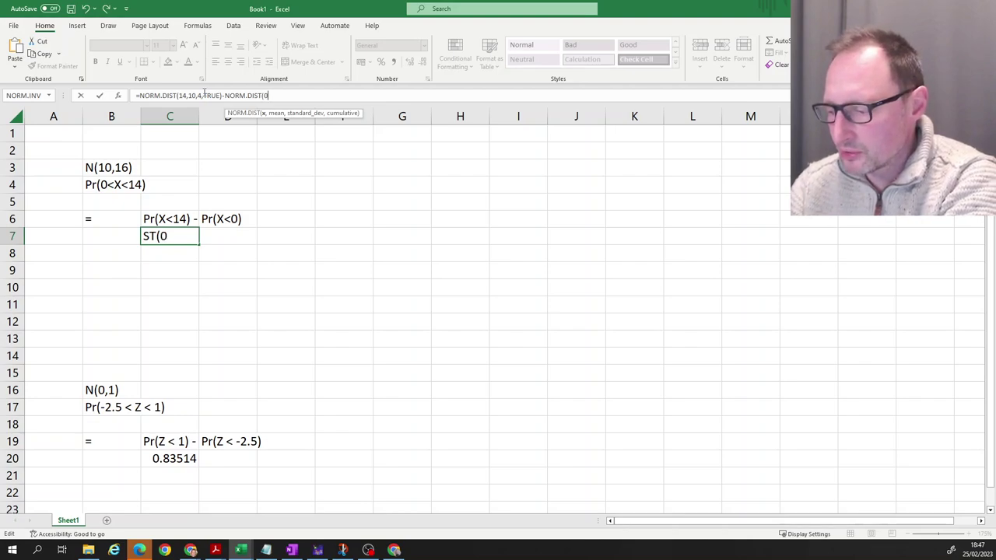
{"action": "type", "text": "10,4,"}
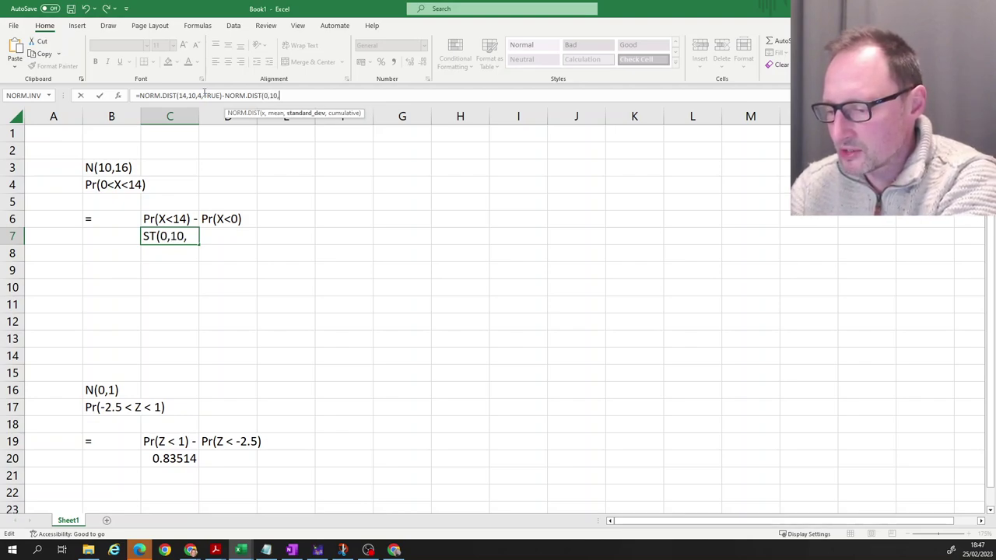
{"action": "type", "text": "TRUE)"}
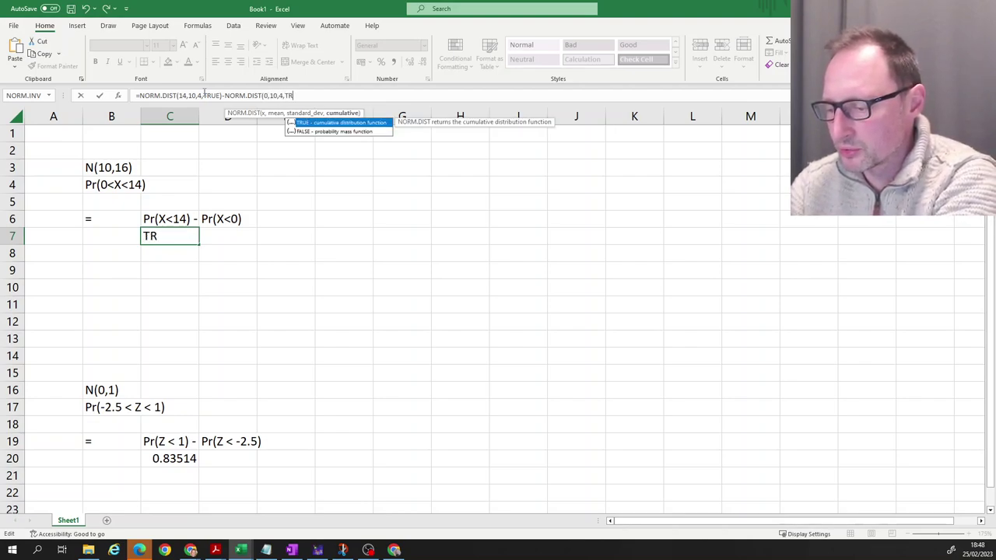
{"action": "key", "text": "Return"}
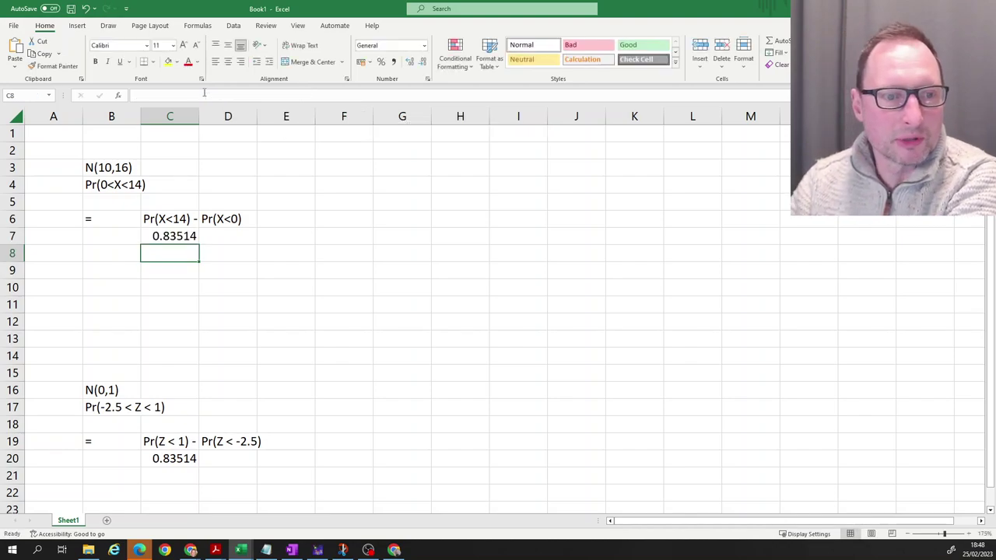
Step: Compare the formulas and results in C7 and C20 for the original and standardised problems
{"action": "left_click", "coordinate": [186, 234]}
{"action": "left_click", "coordinate": [177, 456]}
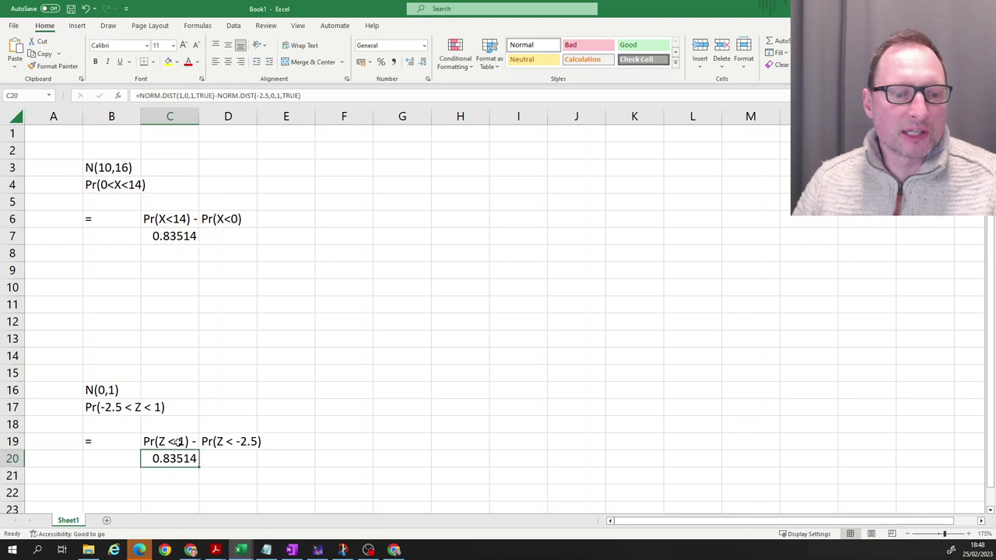
{"action": "left_click", "coordinate": [179, 241]}
{"action": "left_click", "coordinate": [173, 459]}
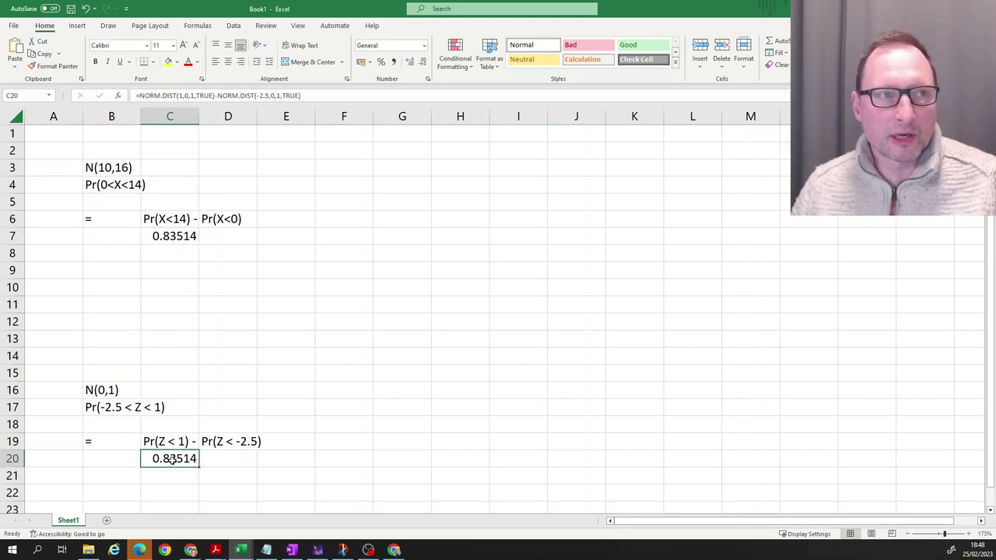